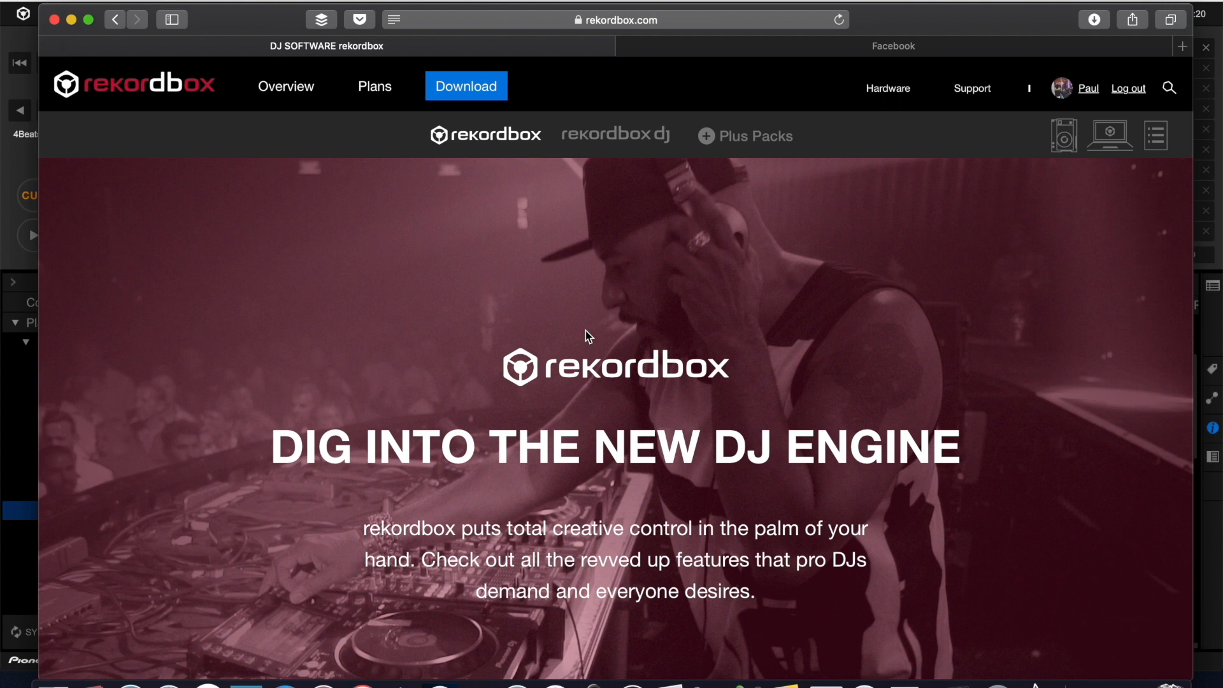
Step: Review the rekordbox website's overview and the prices of rekordbox dj and the Plus Packs, and minimise the browser window
scroll(586, 336, "down", 5)
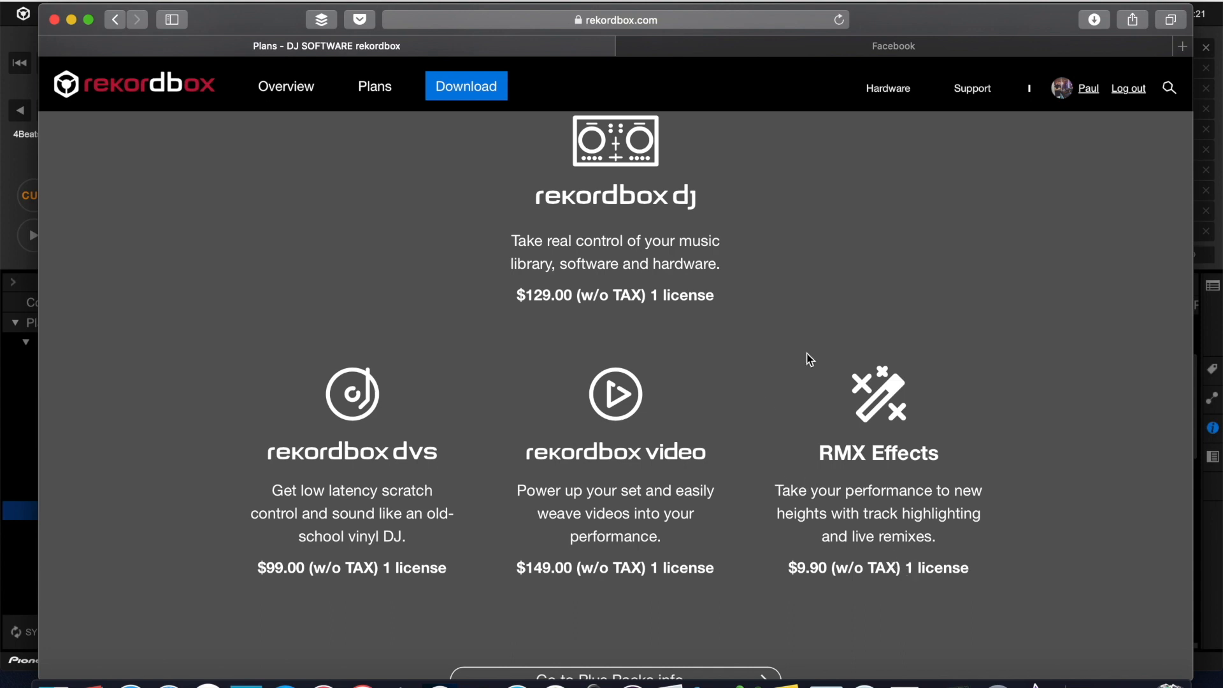
scroll(764, 405, "down", 4)
scroll(763, 400, "up", 10)
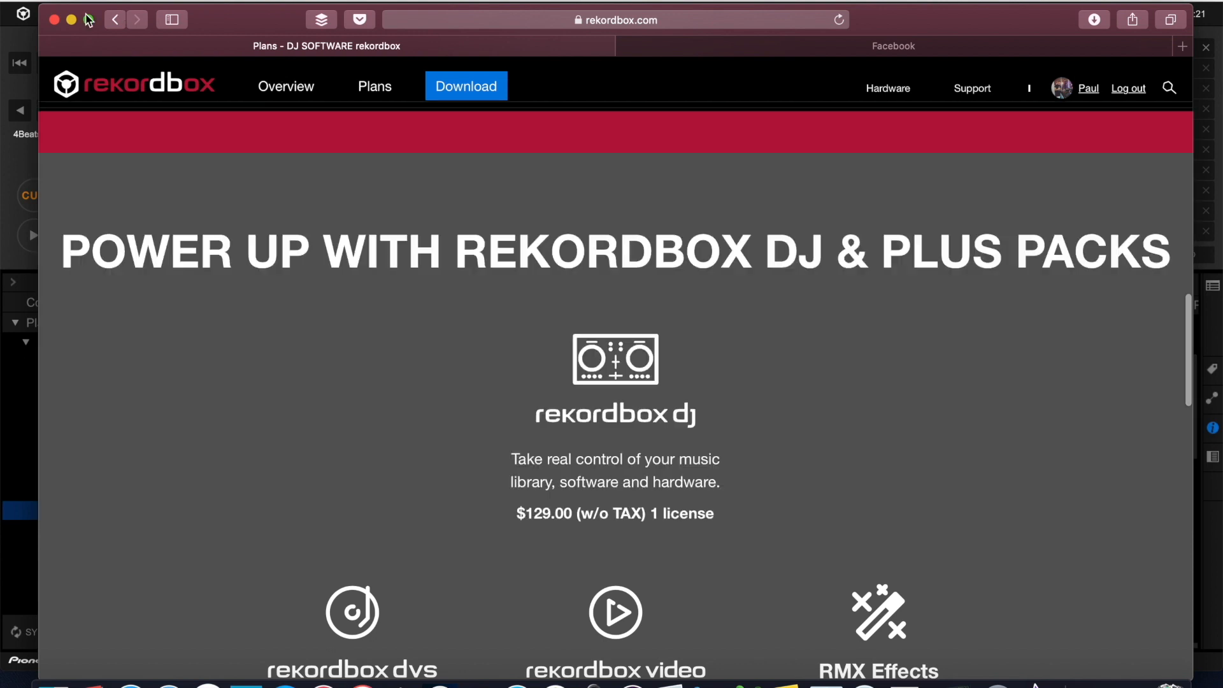
left_click(69, 20)
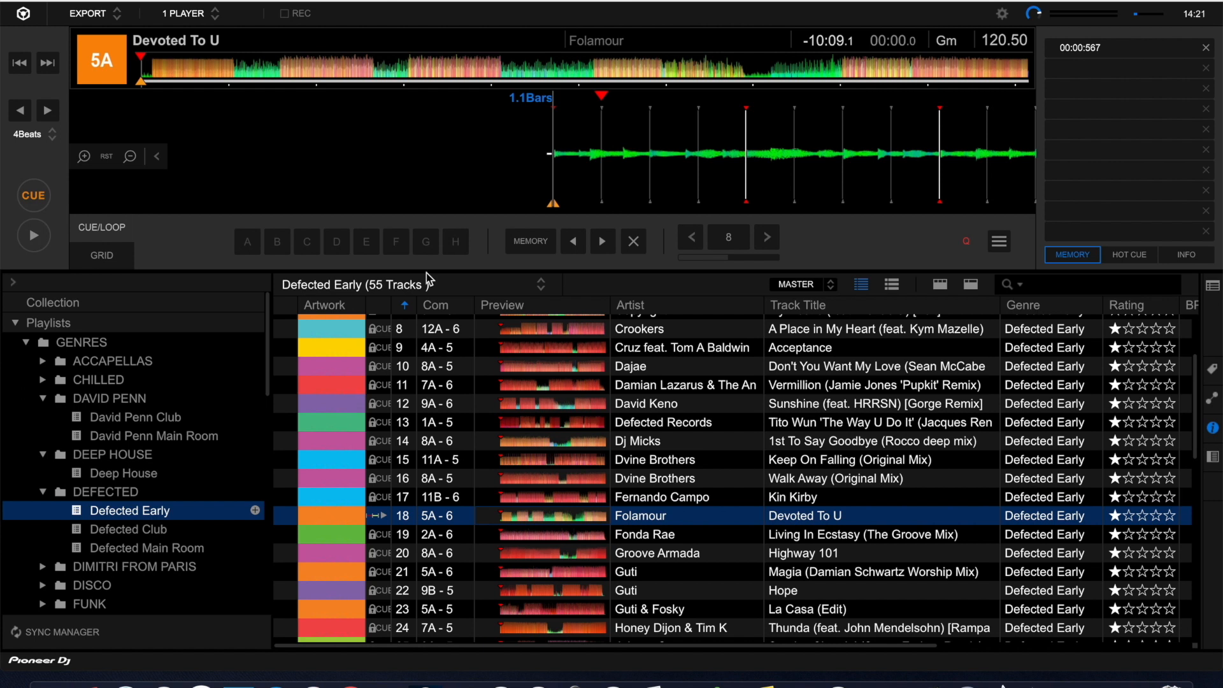
Step: Set the rekordbox layout to Full Browser and look through the tracks in the whole Collection
left_click(186, 15)
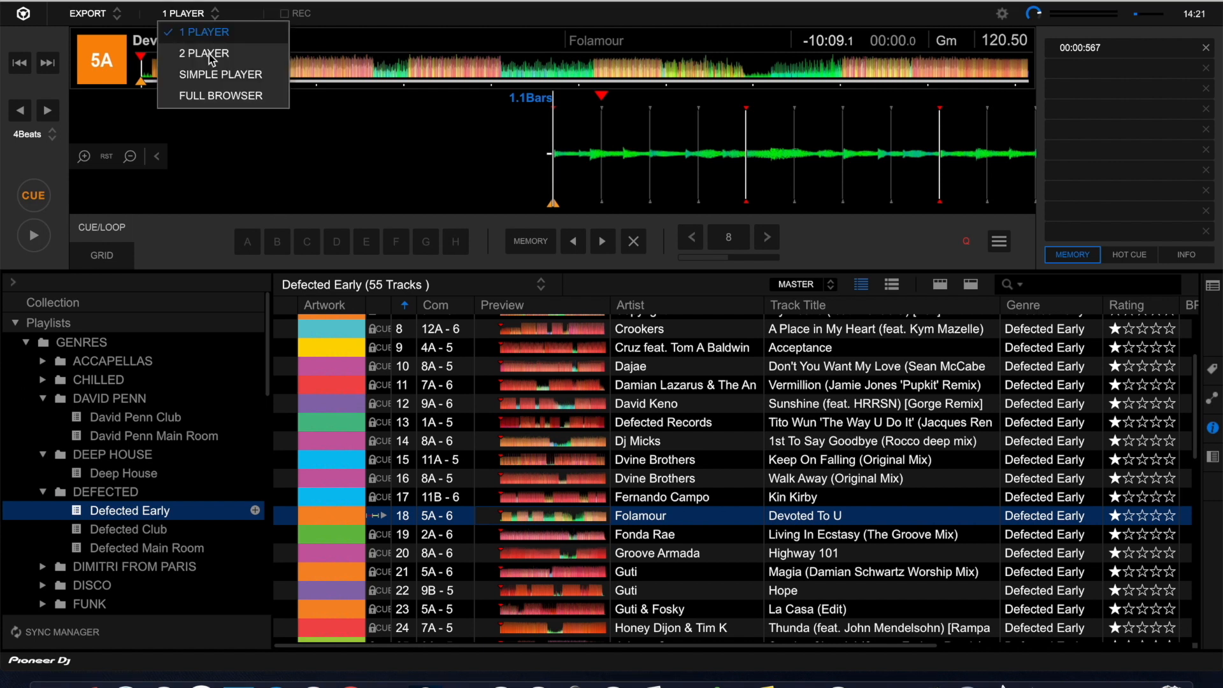
left_click(207, 96)
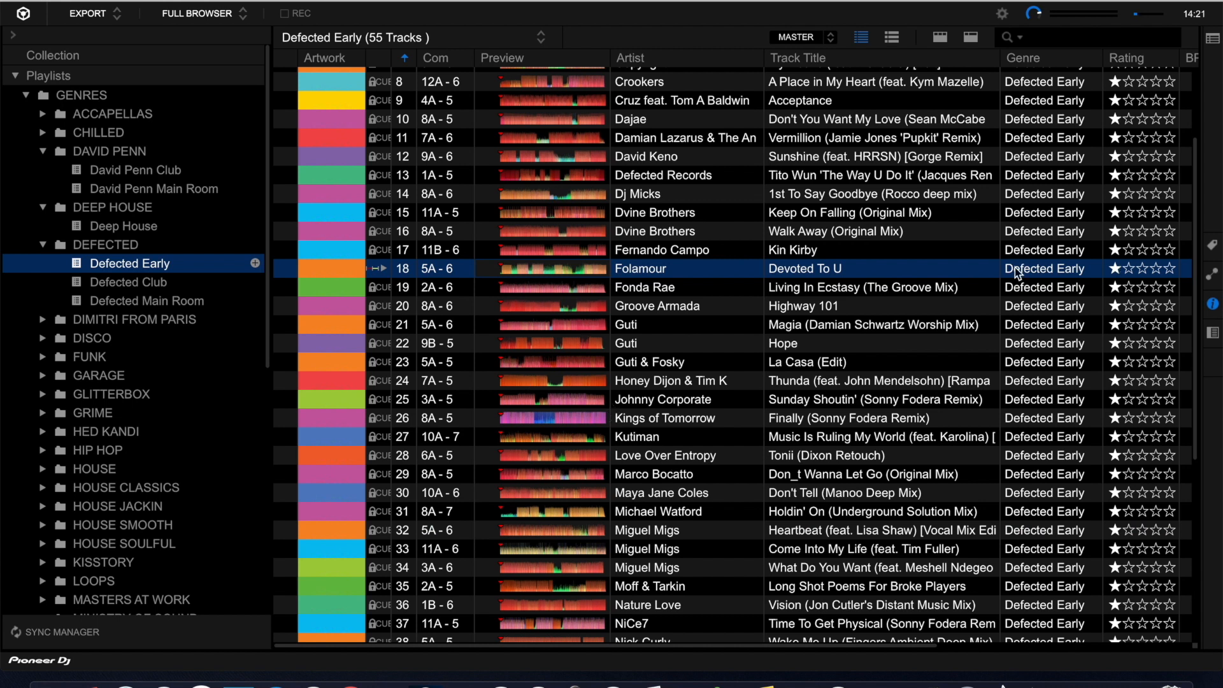
left_click(77, 95)
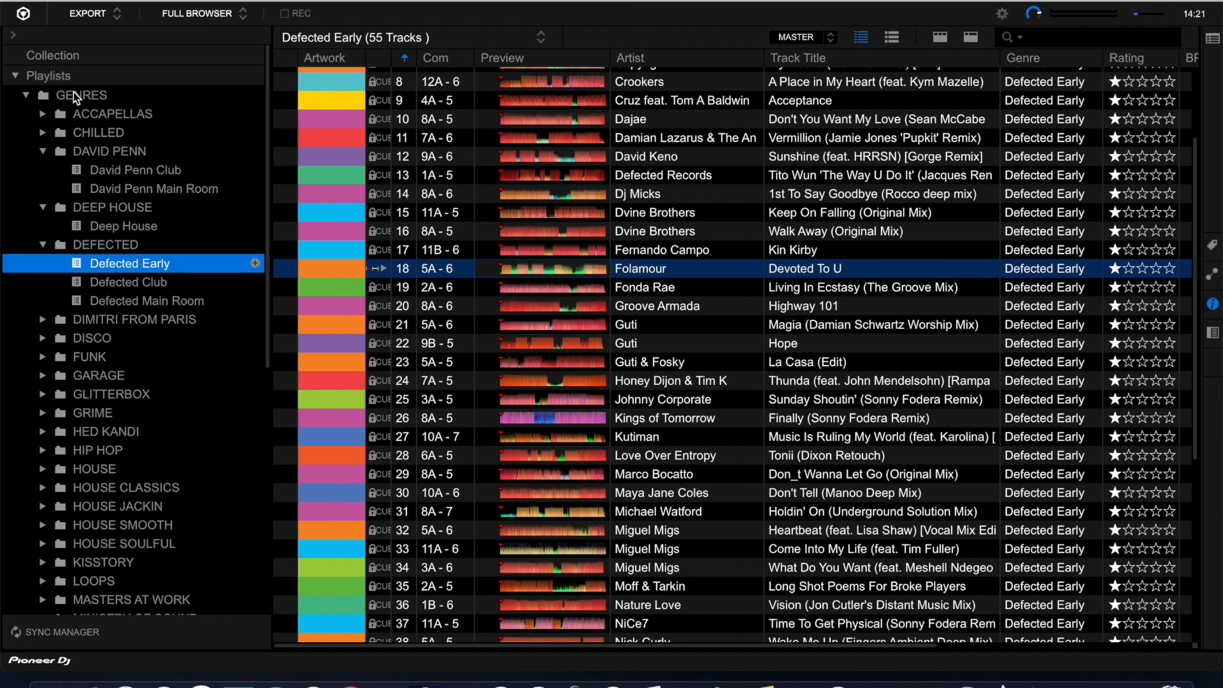
left_click(63, 57)
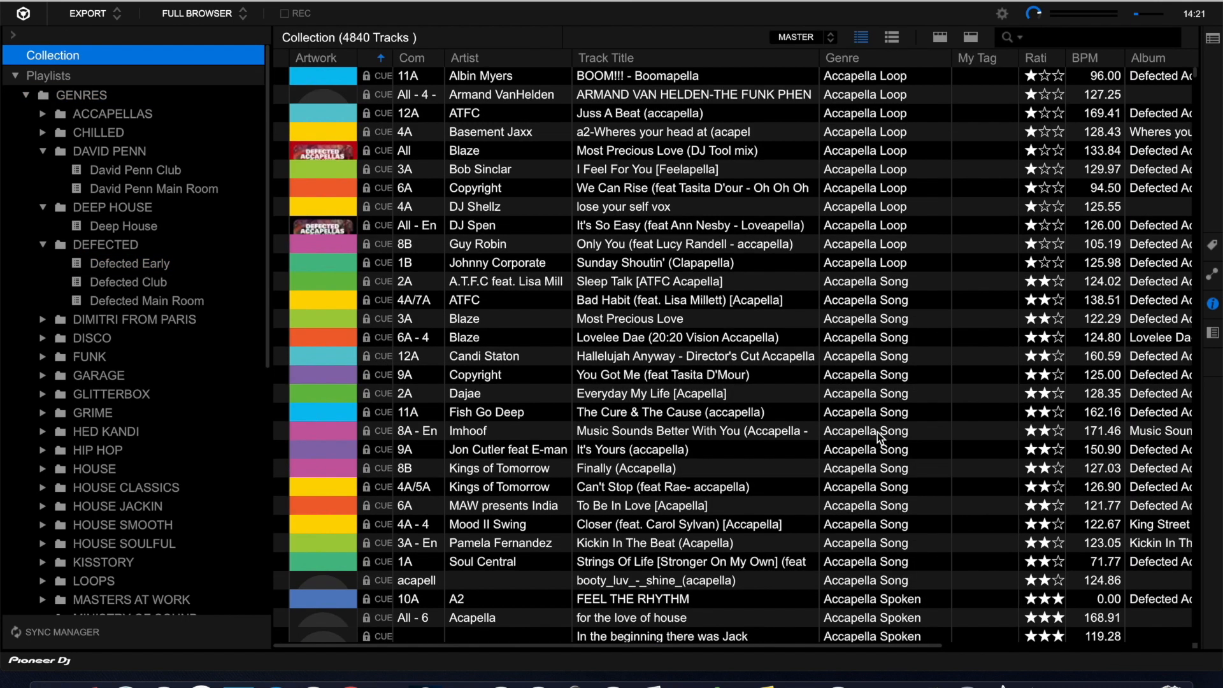
scroll(882, 437, "down", 9)
scroll(879, 438, "down", 5)
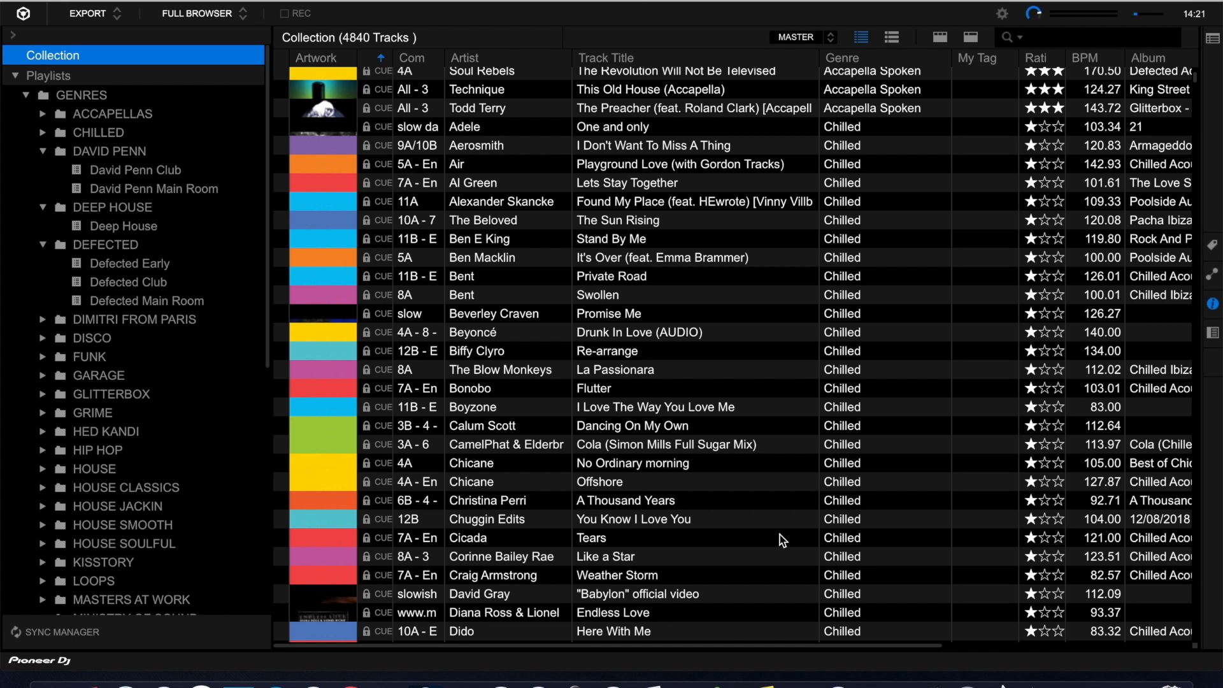
scroll(767, 322, "up", 13)
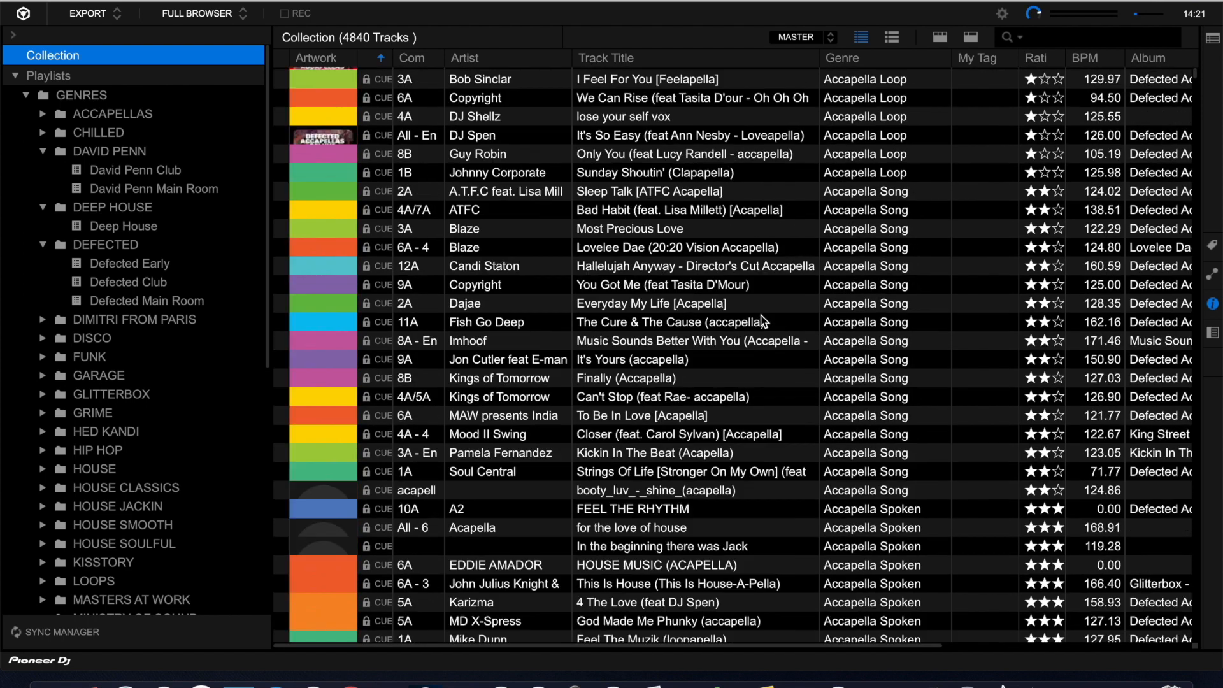
scroll(762, 321, "up", 2)
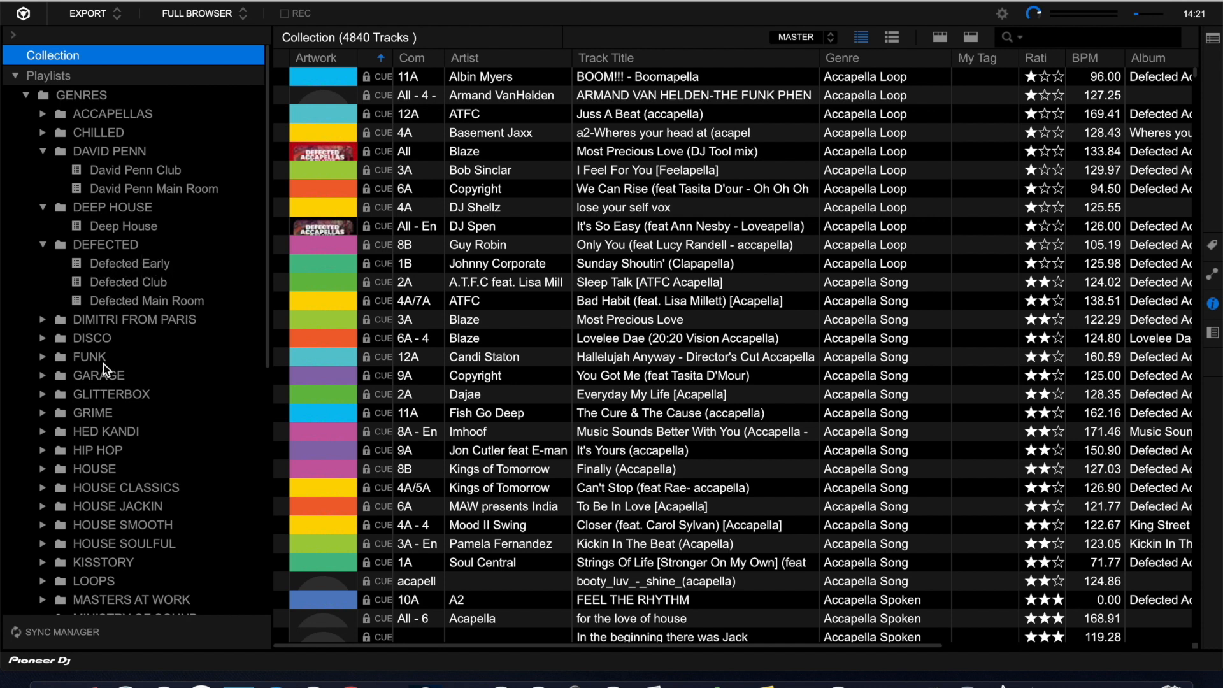
Step: Create a new folder inside the GENRES folder and name it with the DJ's shortened name
left_click(58, 97)
right_click(58, 96)
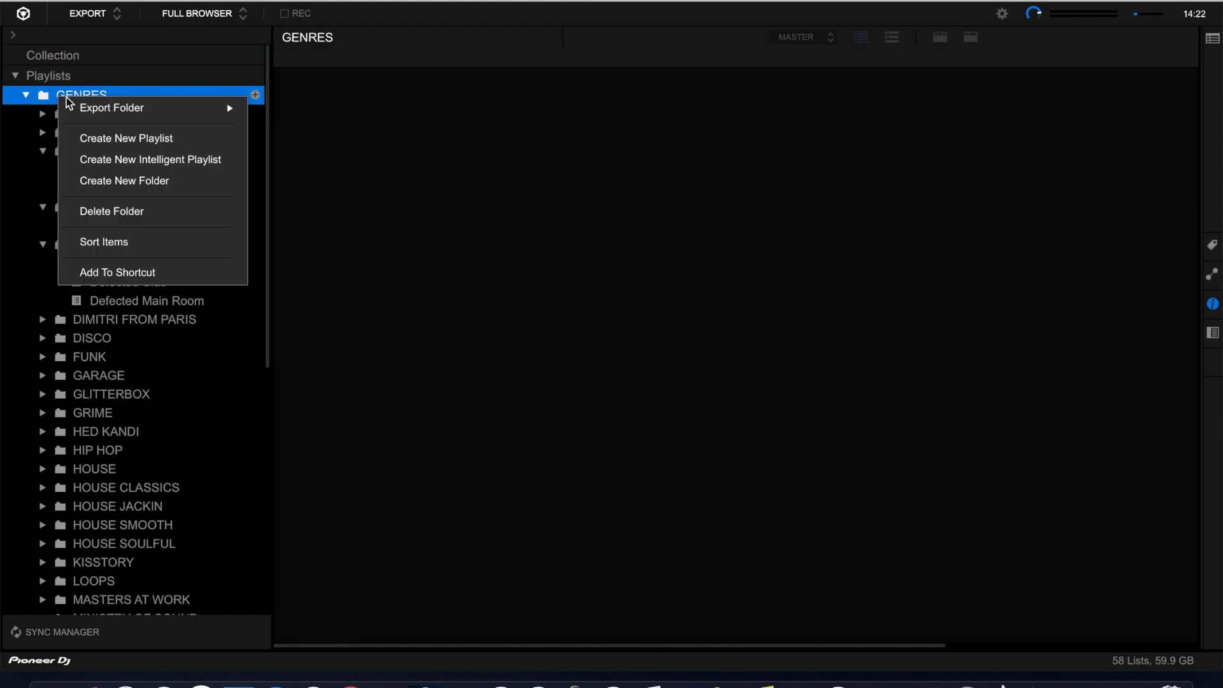
mouse_move(98, 113)
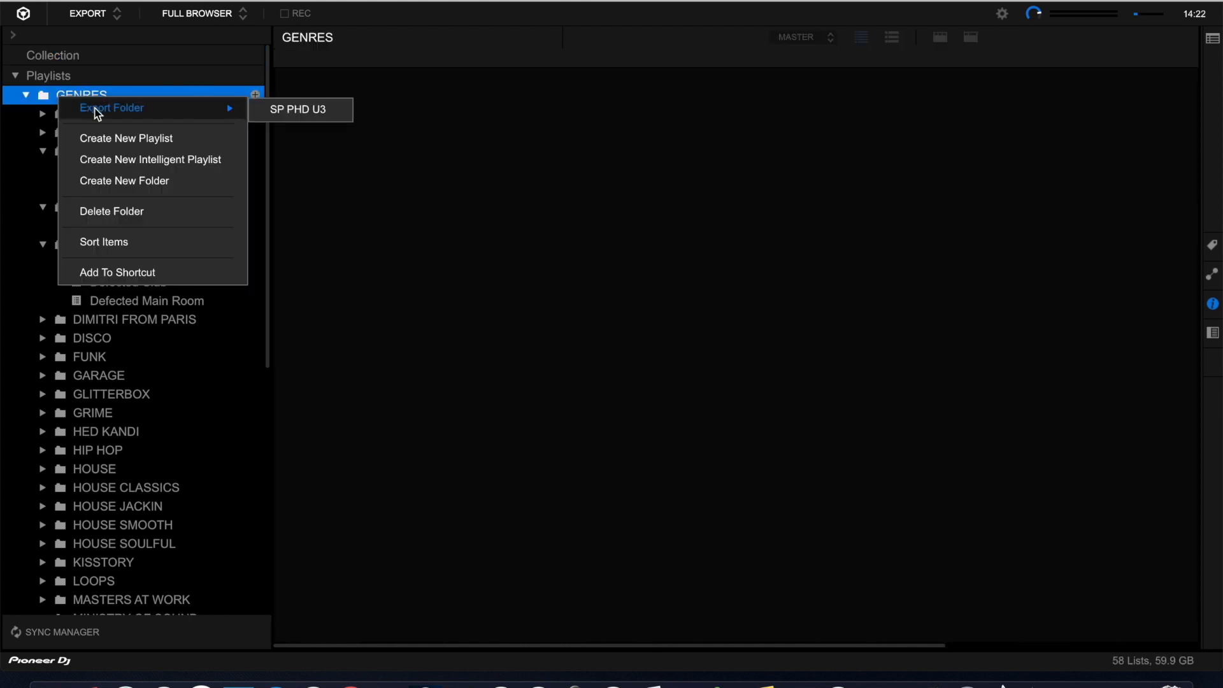
left_click(127, 181)
type("paul hutch")
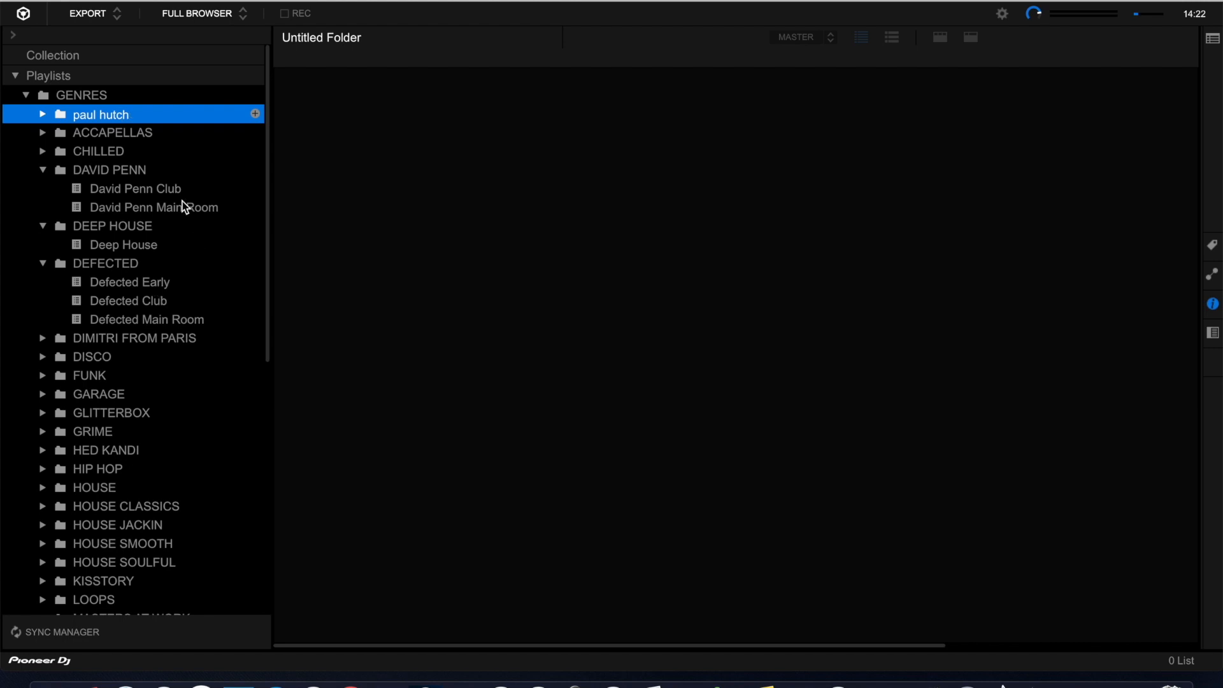
key("Return")
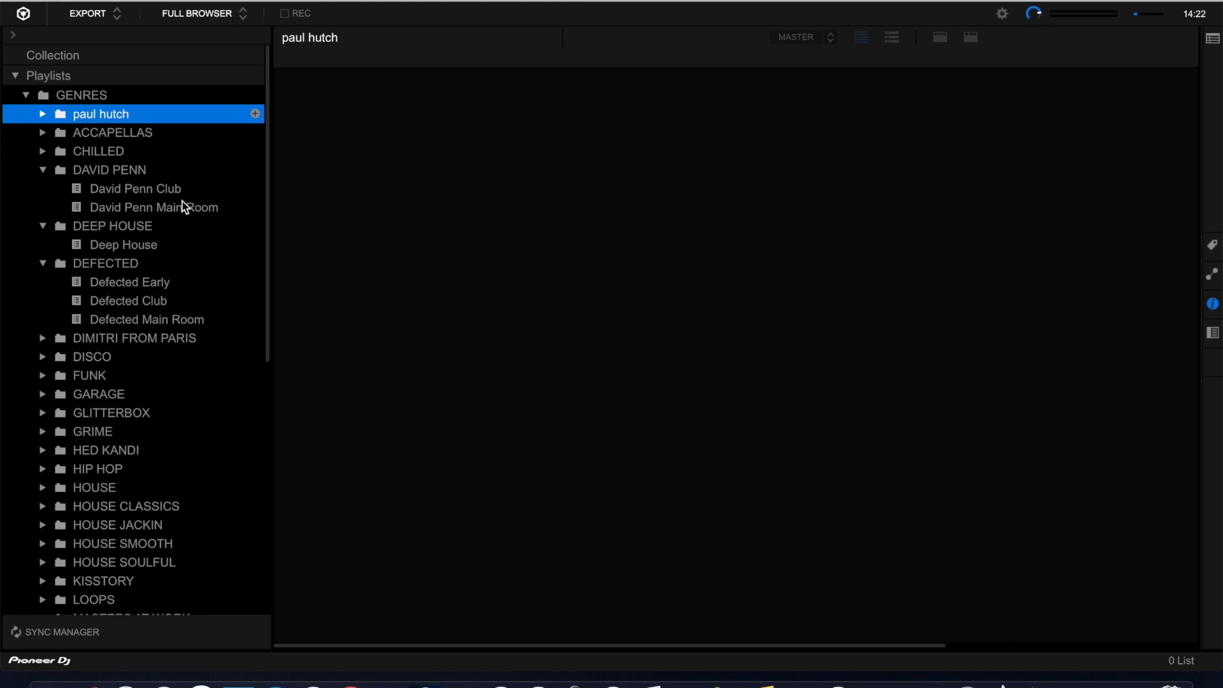
Step: Delete the newly created test folder from GENRES and confirm the deletion
left_click(43, 114)
right_click(104, 119)
mouse_move(140, 129)
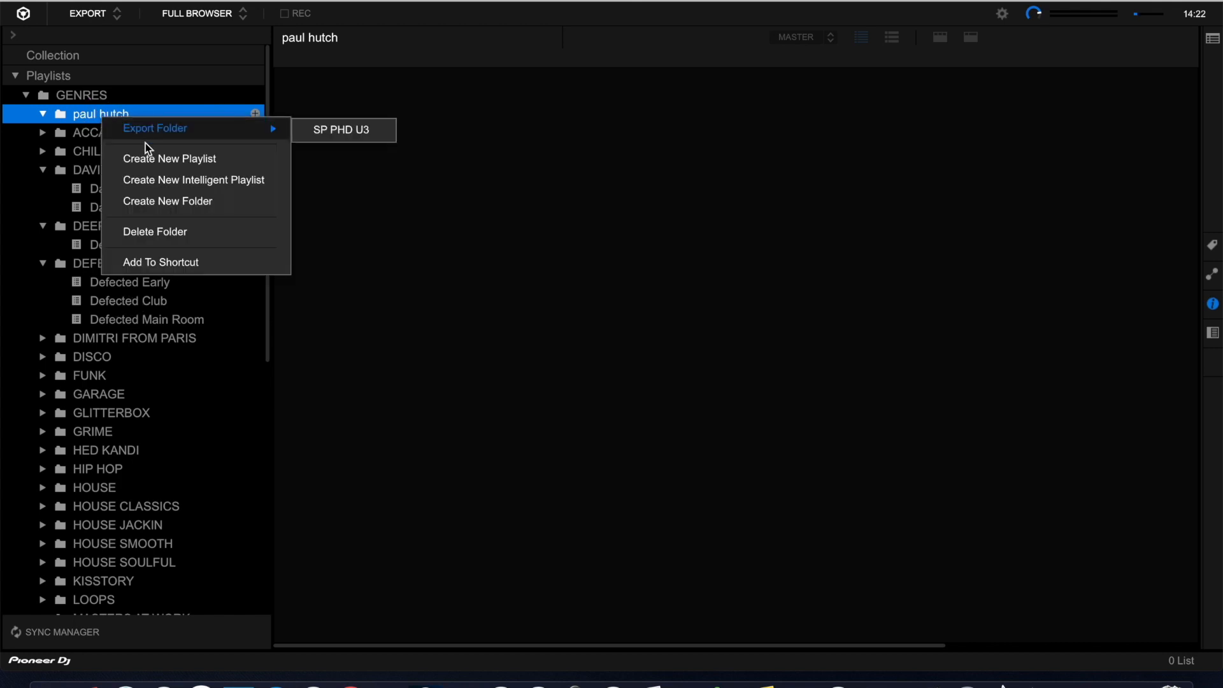
left_click(158, 231)
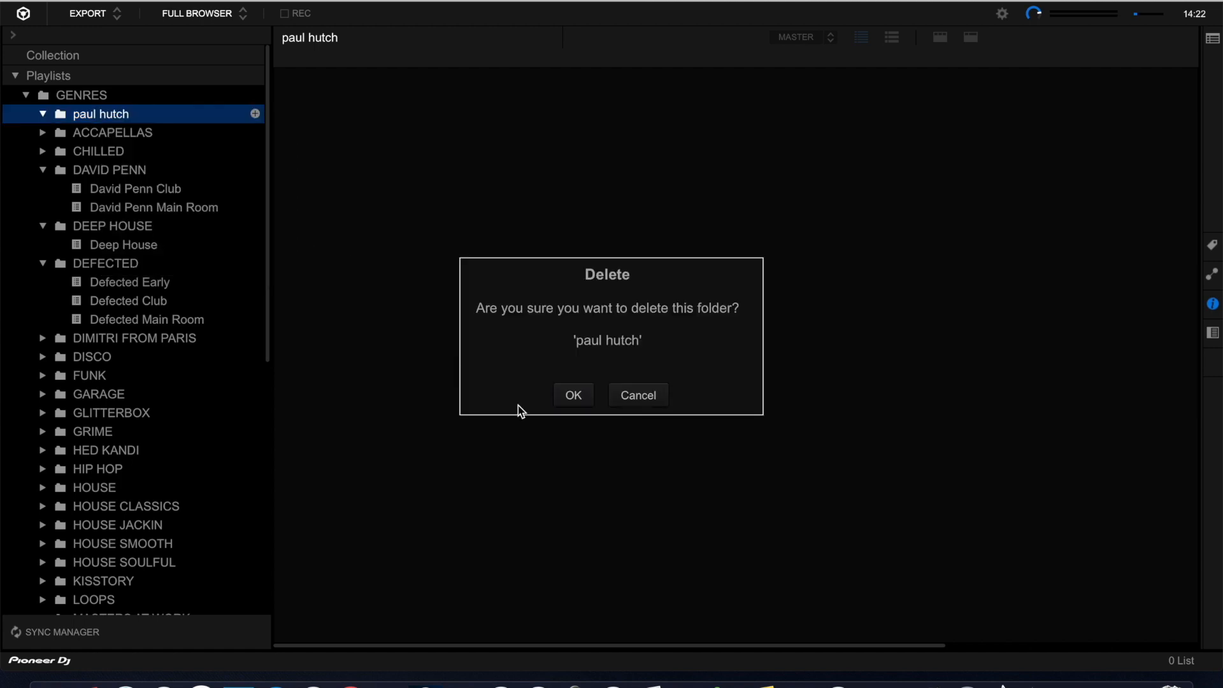
left_click(572, 392)
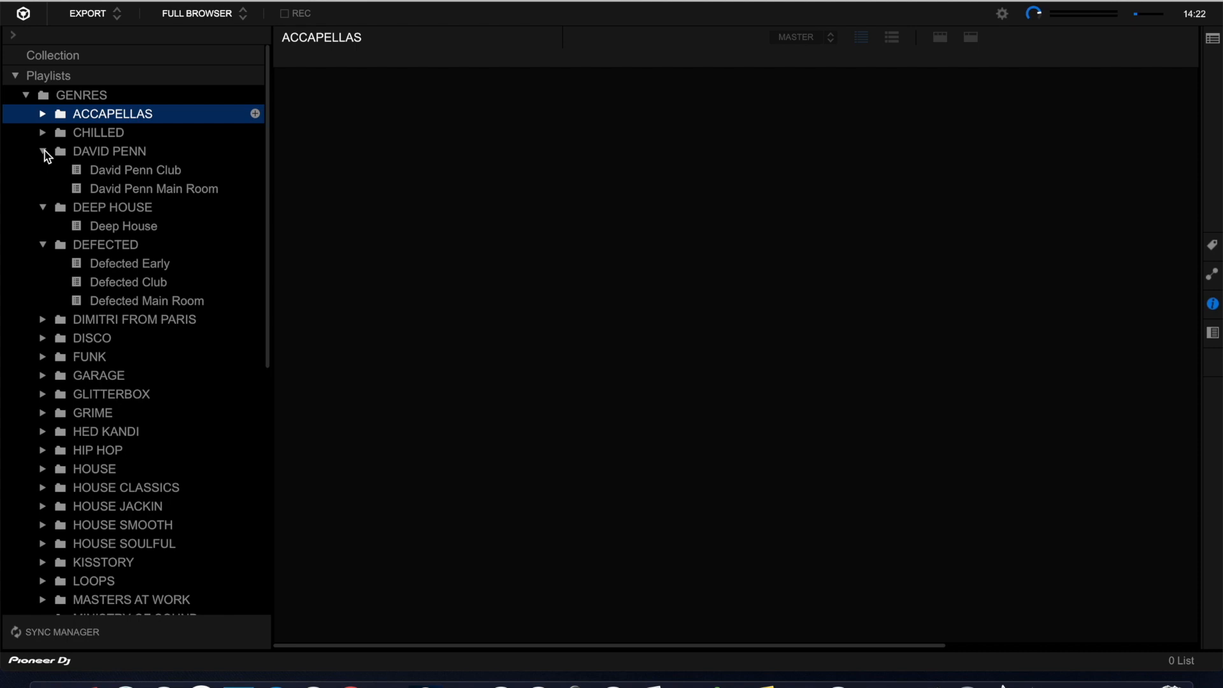
Step: View the David Penn Club playlist and collapse the DAVID PENN, DEFECTED and DEEP HOUSE folders
left_click(153, 170)
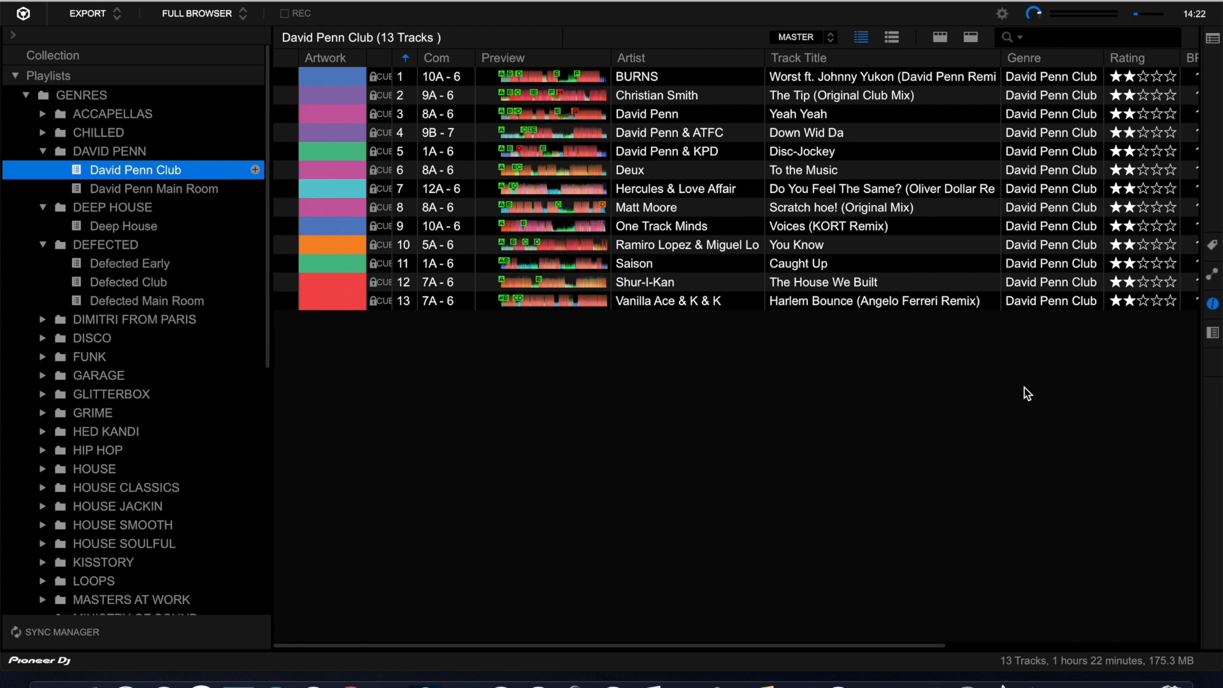
left_click(1028, 394)
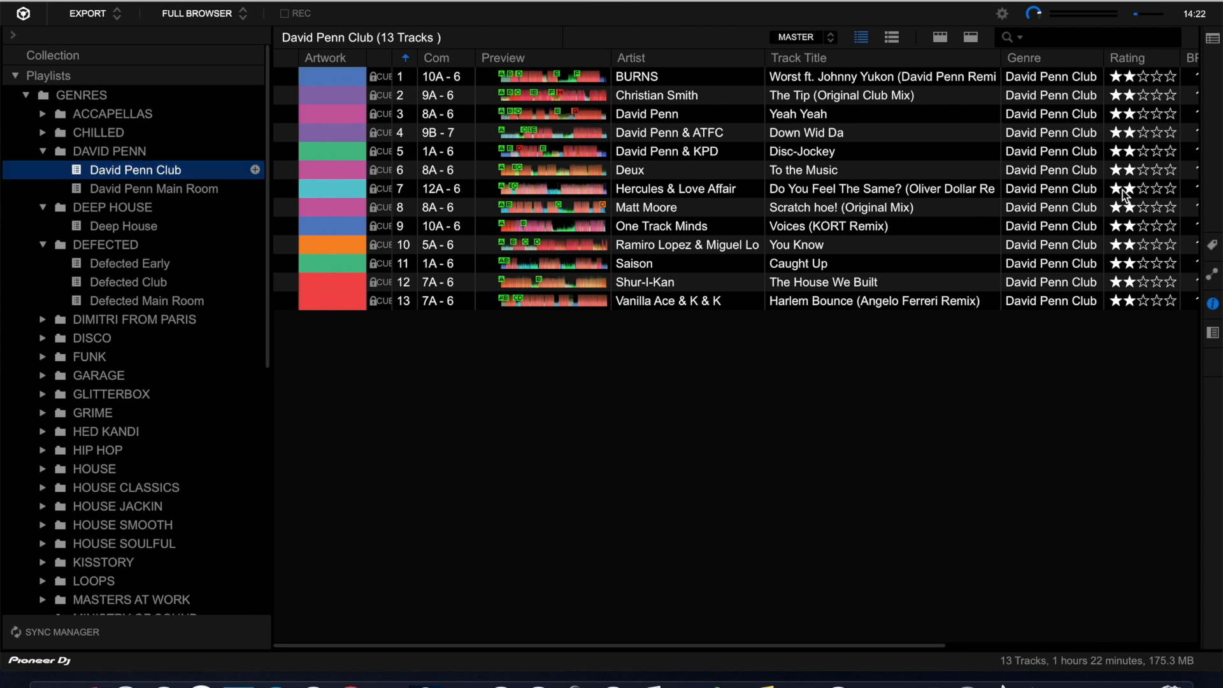
left_click(43, 151)
left_click(42, 207)
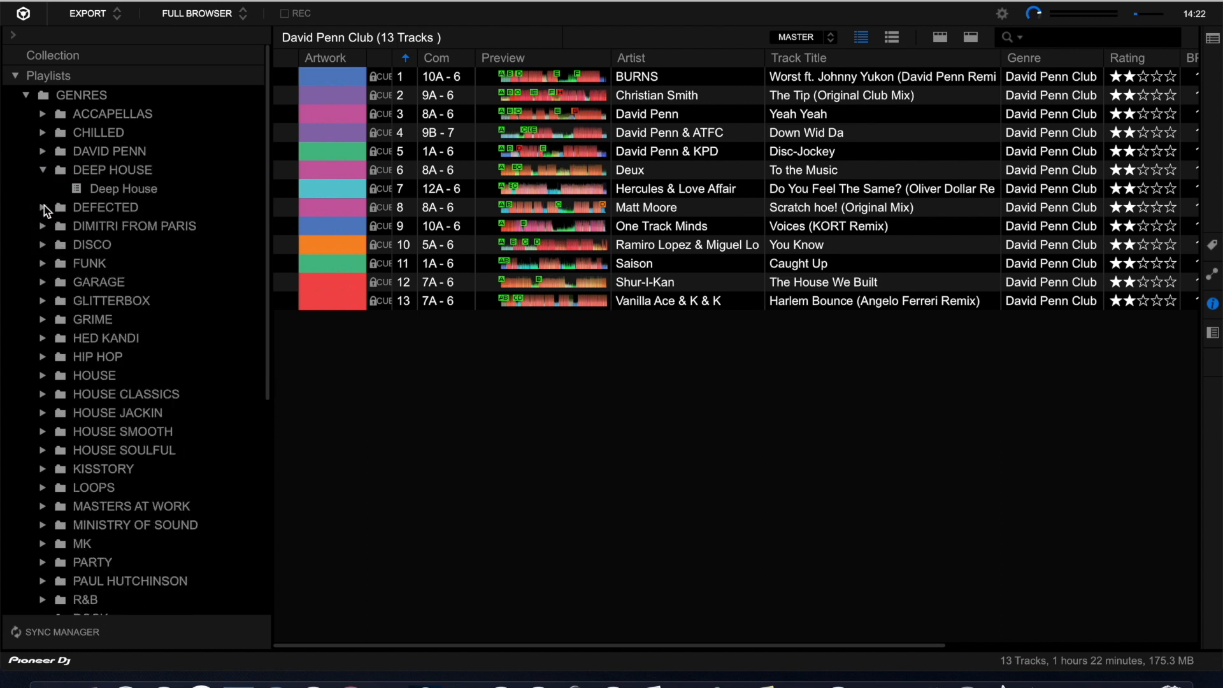
left_click(44, 170)
Step: Expand the DEEP HOUSE and DEFECTED genre folders and open the Defected Early playlist
scroll(102, 411, "down", 5)
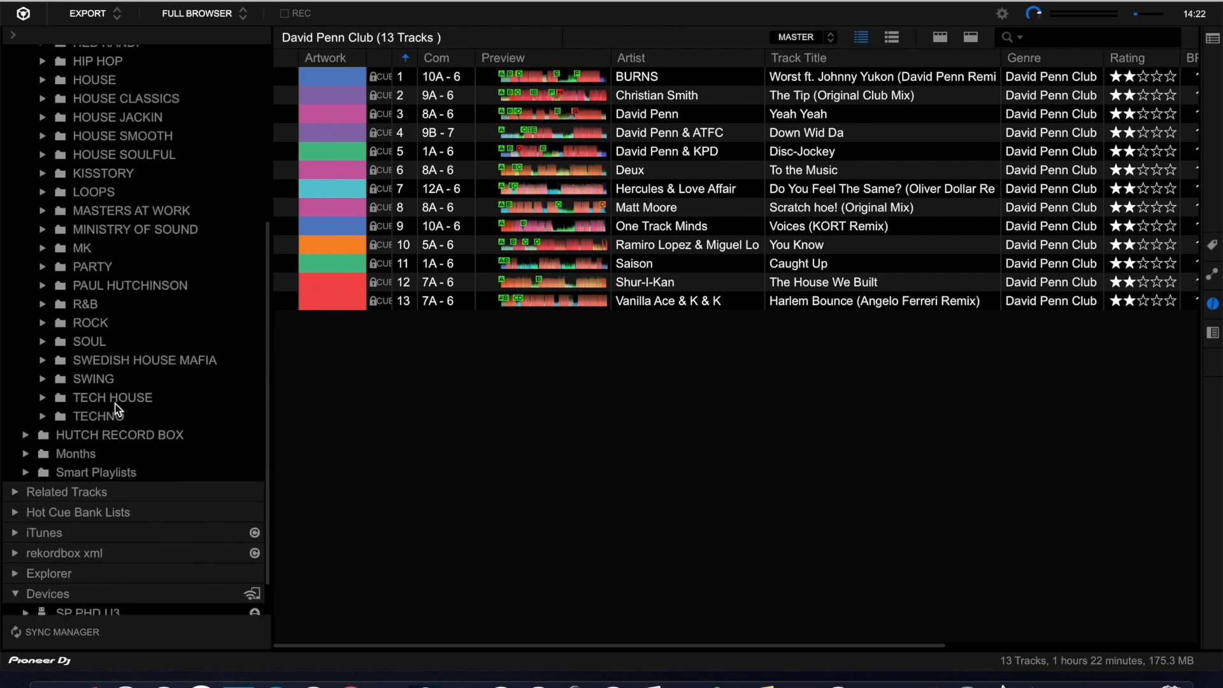
scroll(117, 410, "down", 1)
scroll(79, 410, "up", 10)
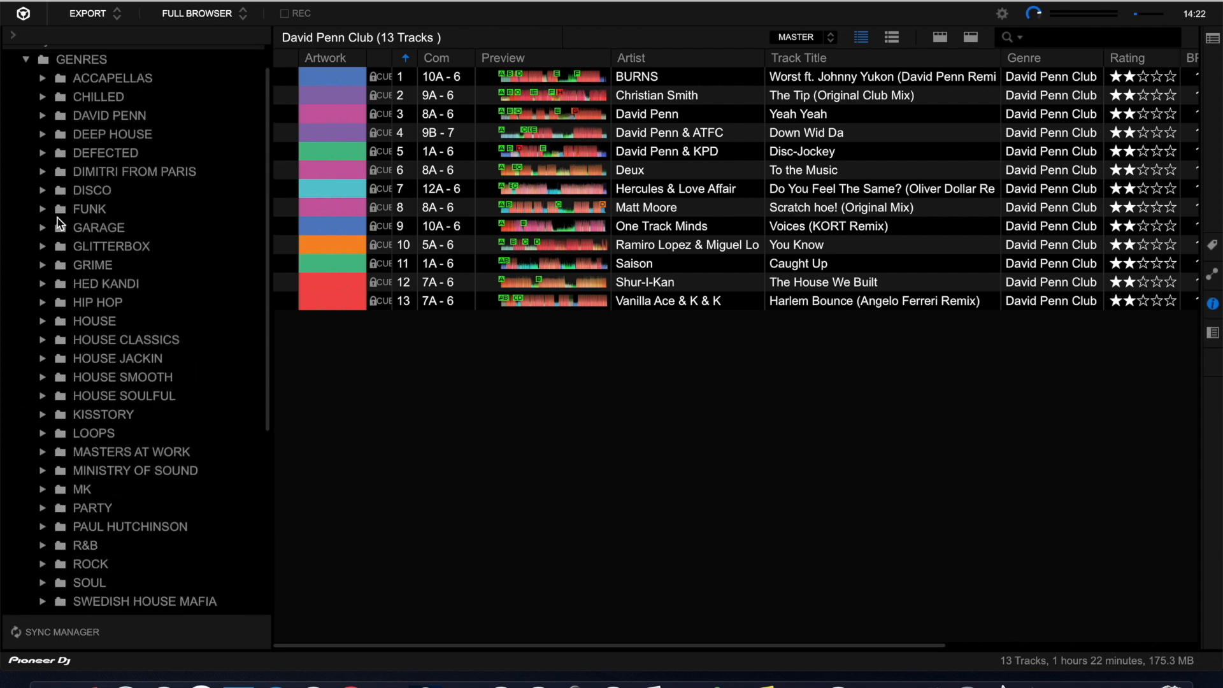
left_click(41, 135)
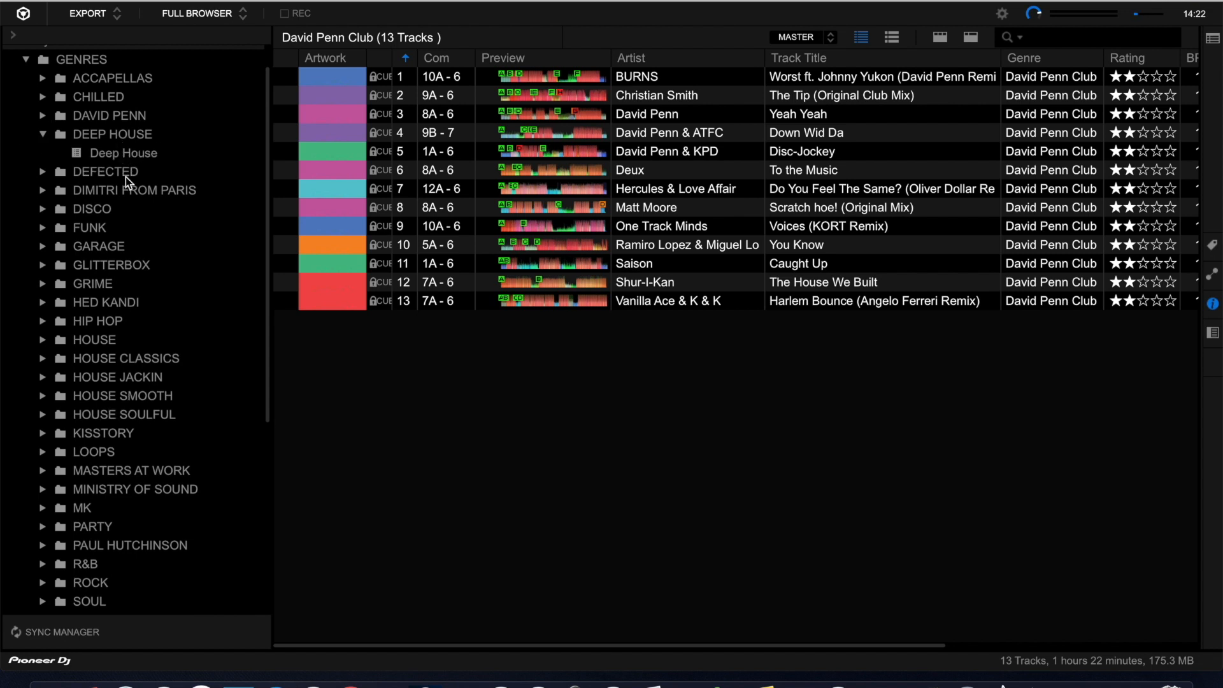
left_click(45, 174)
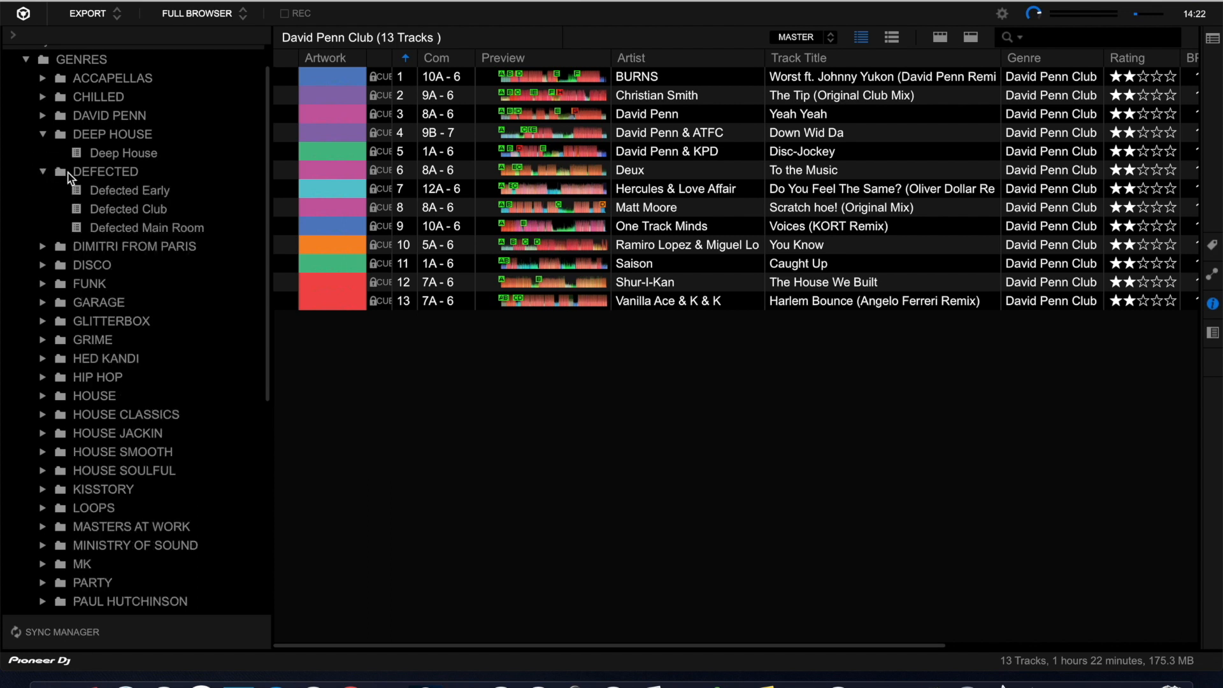
left_click(115, 192)
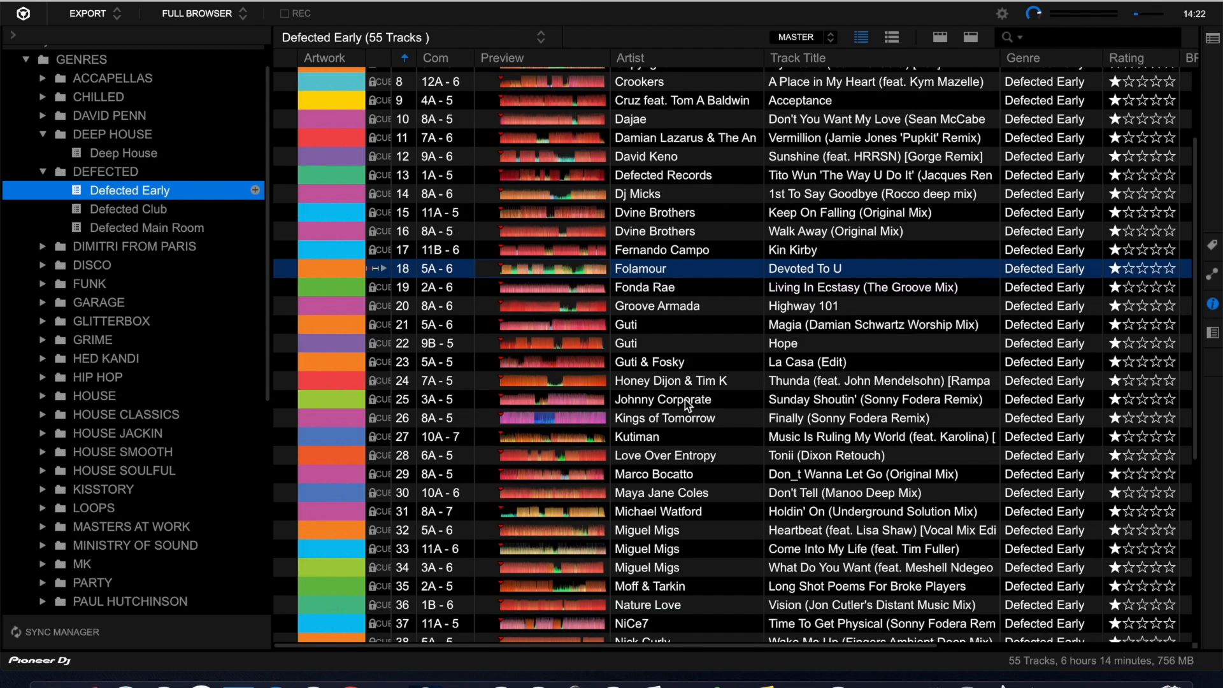
scroll(664, 350, "up", 1)
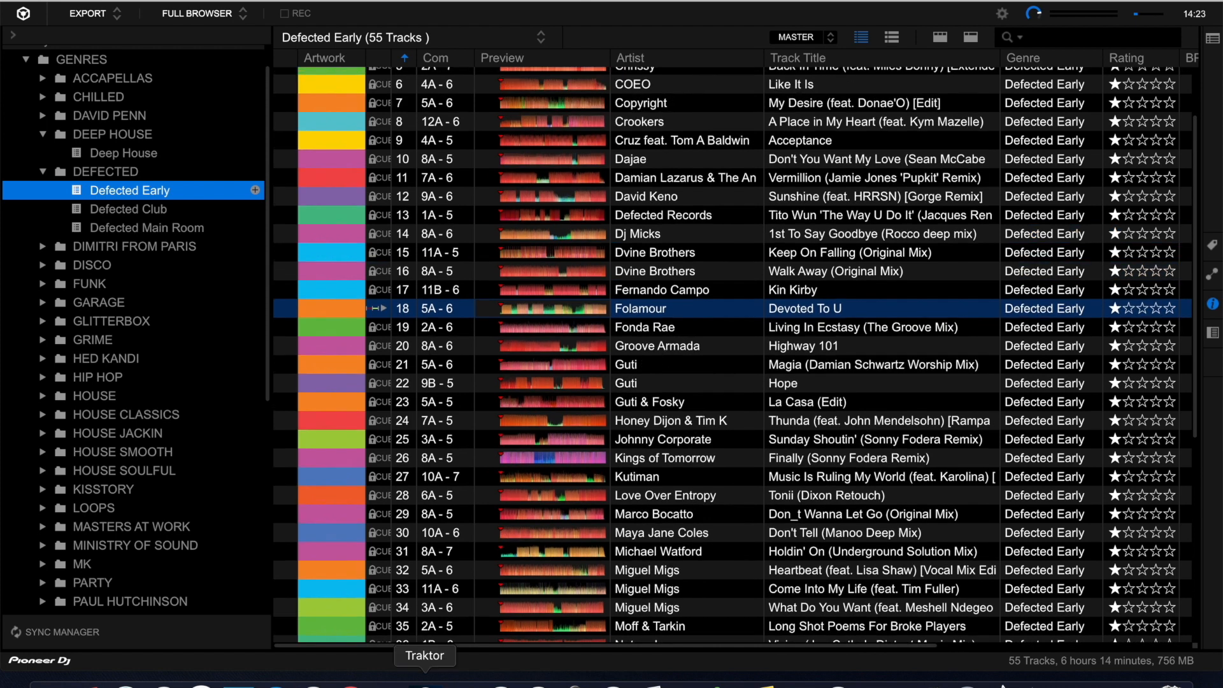
Step: Switch to iTunes, place its window beside the rekordbox playlist tree to compare the playlist folders, and minimise it
left_click(351, 685)
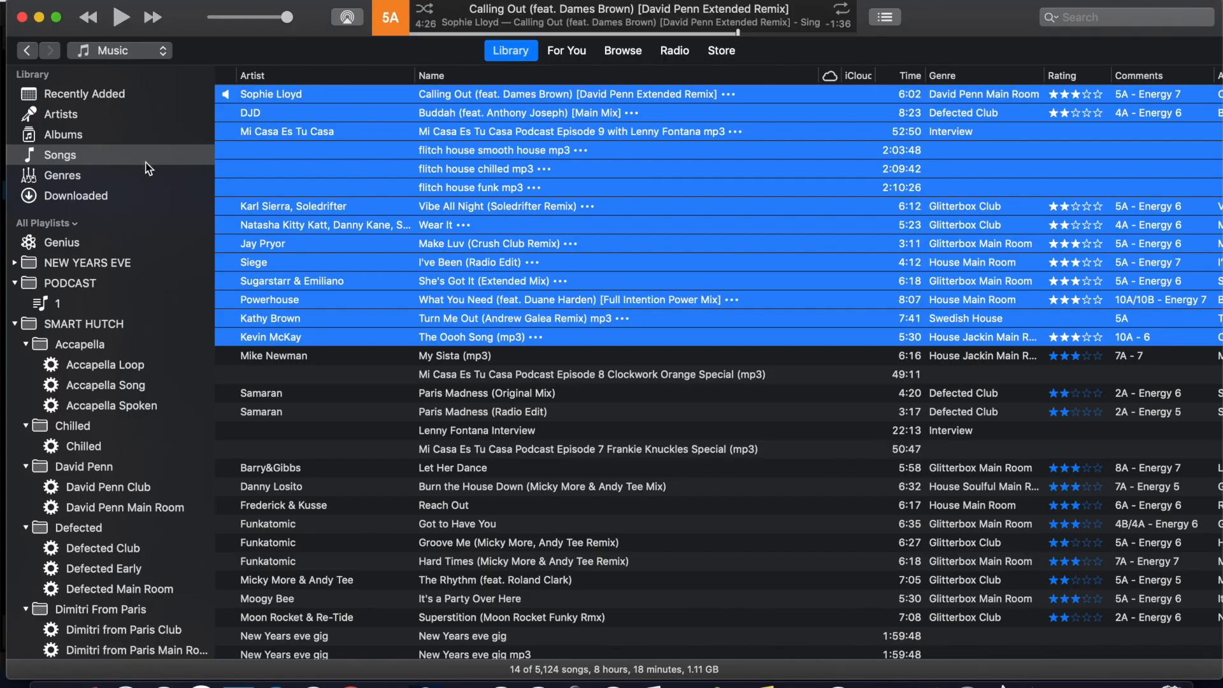
left_click(173, 24)
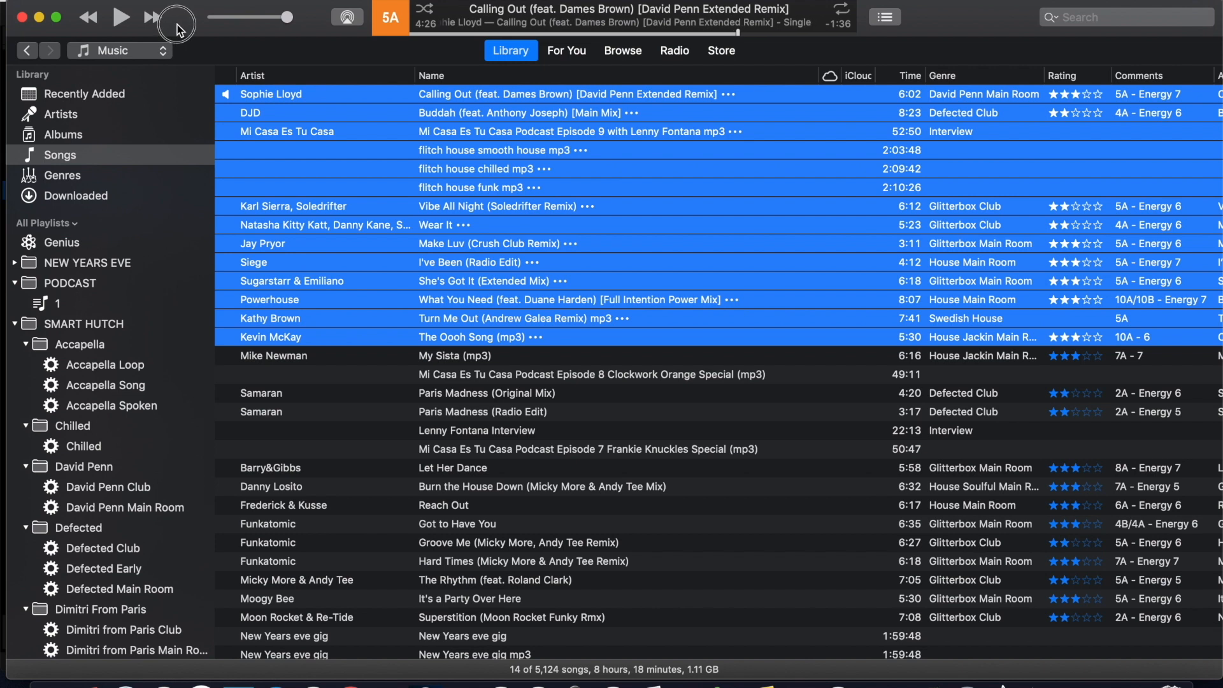
left_click_drag(177, 29, 441, 31)
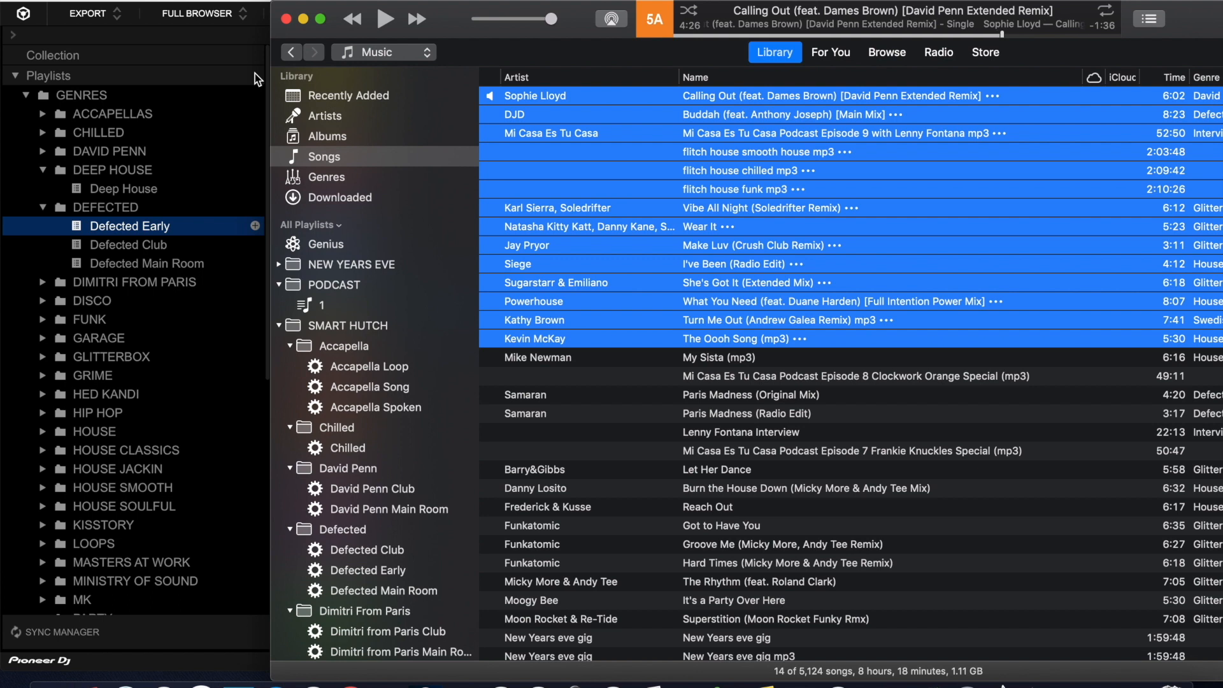
left_click(303, 19)
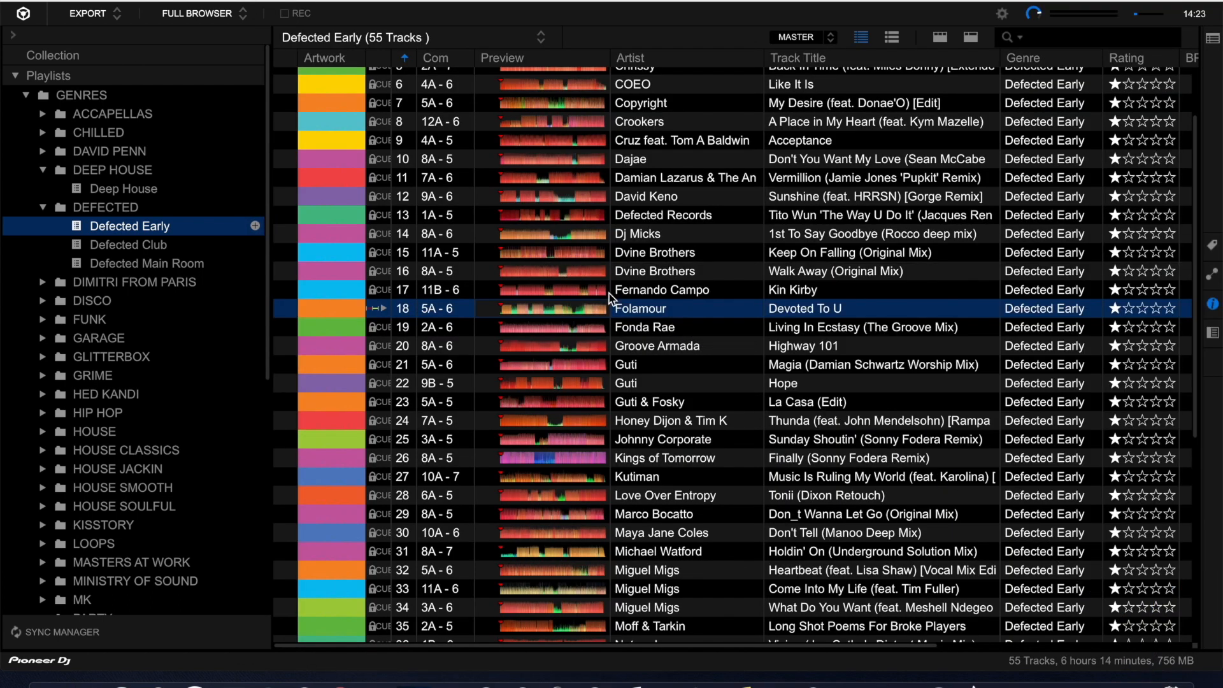
Step: Return to the start of the Defected Early playlist and set the layout to 1 Player
scroll(672, 320, "up", 3)
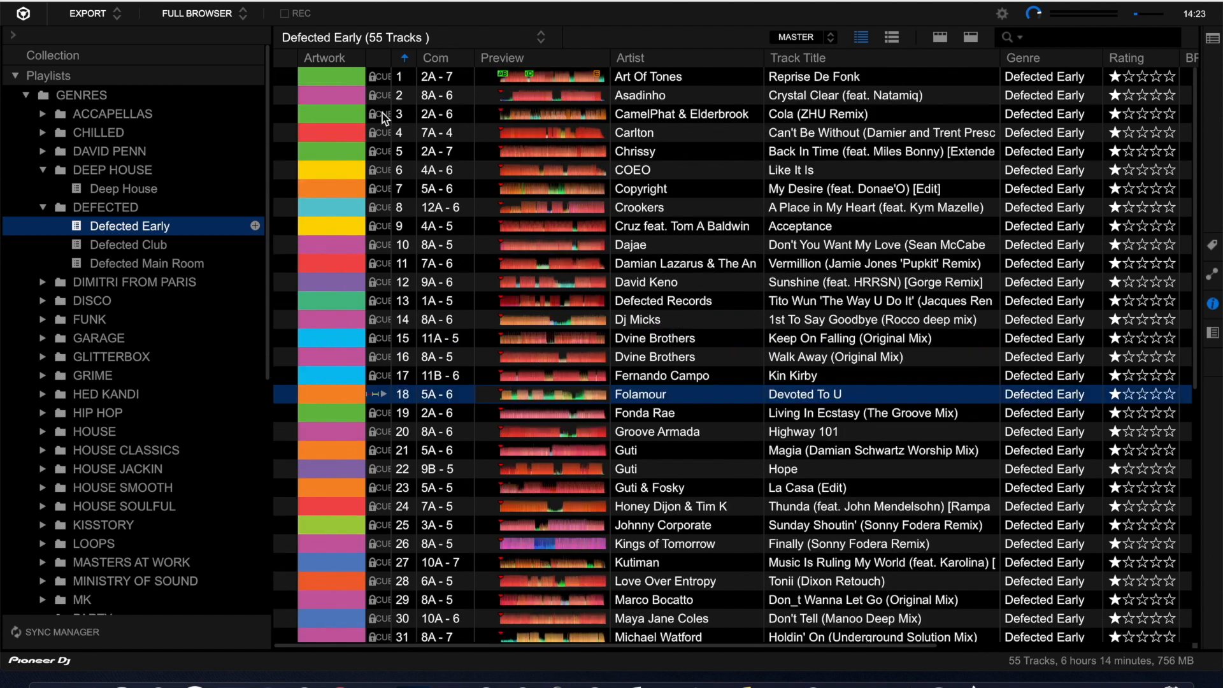
left_click(185, 14)
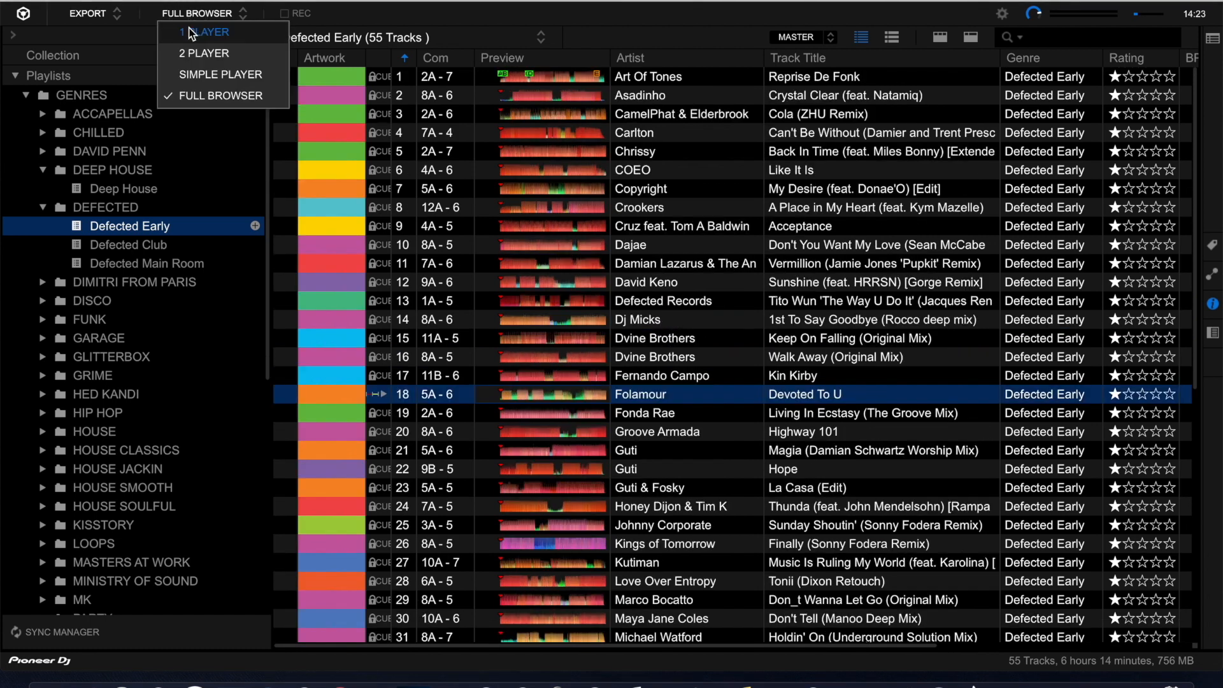
left_click(188, 28)
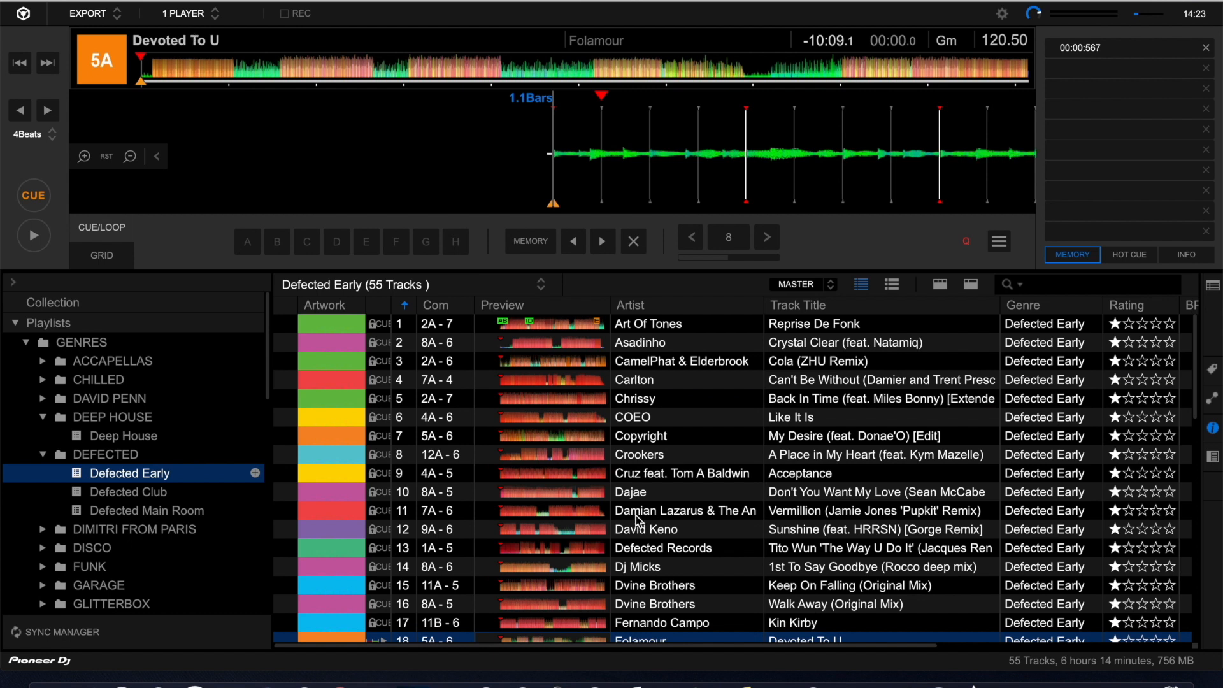
Step: Analyse the track Devoted To U for BPM/Grid, KEY and Phrase with a BPM range of 70-180
scroll(639, 521, "down", 3)
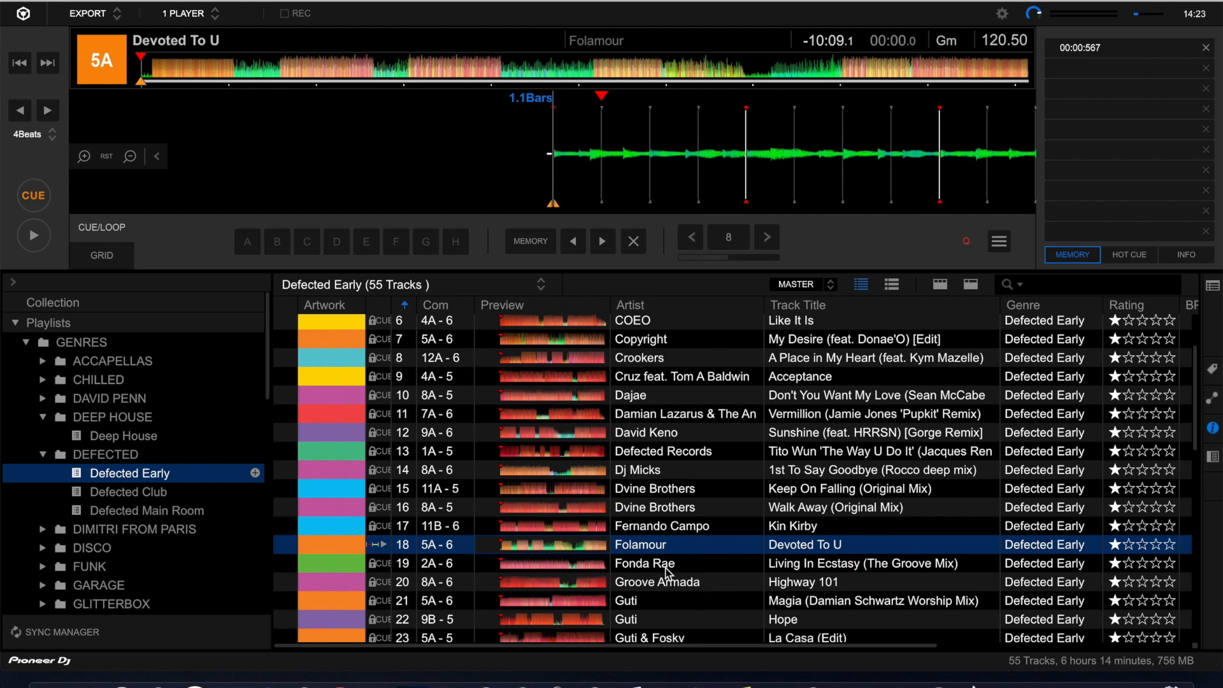
right_click(642, 550)
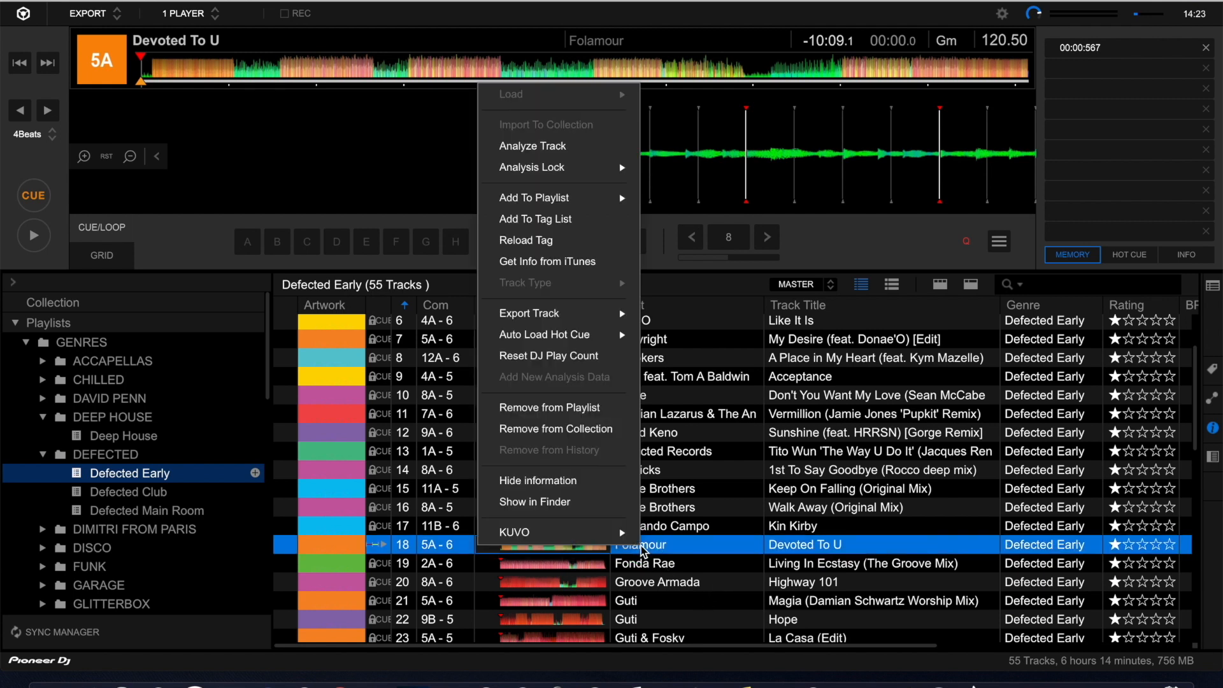
left_click(540, 152)
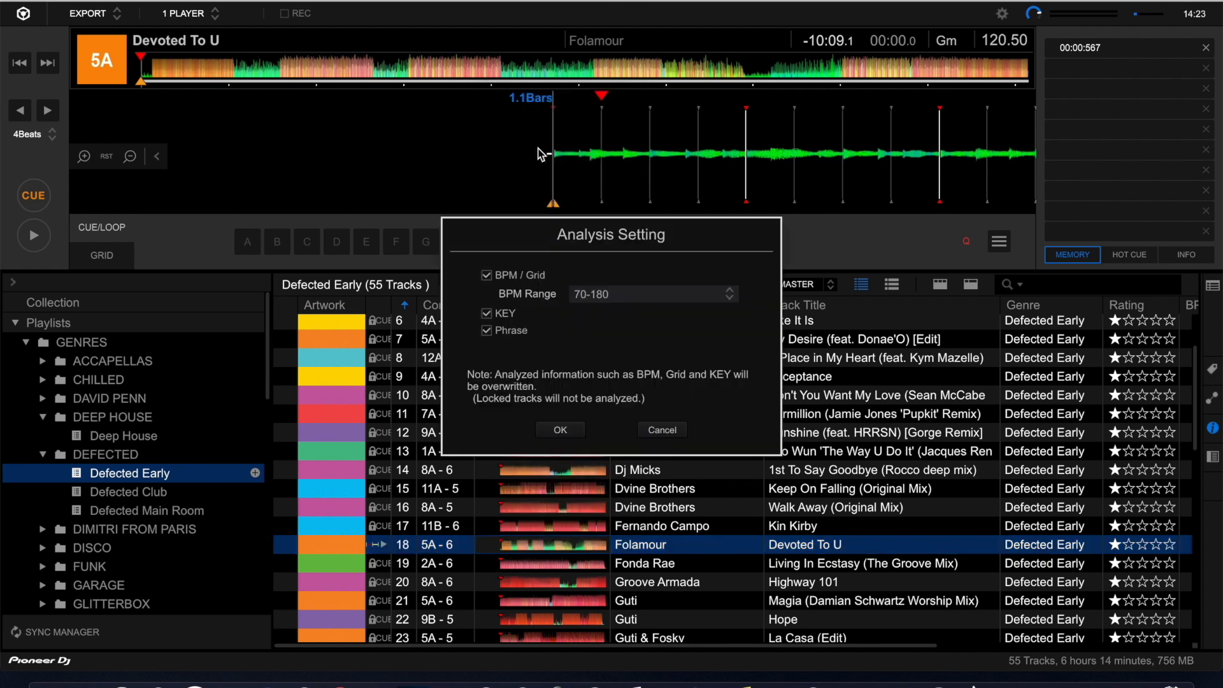
left_click(560, 430)
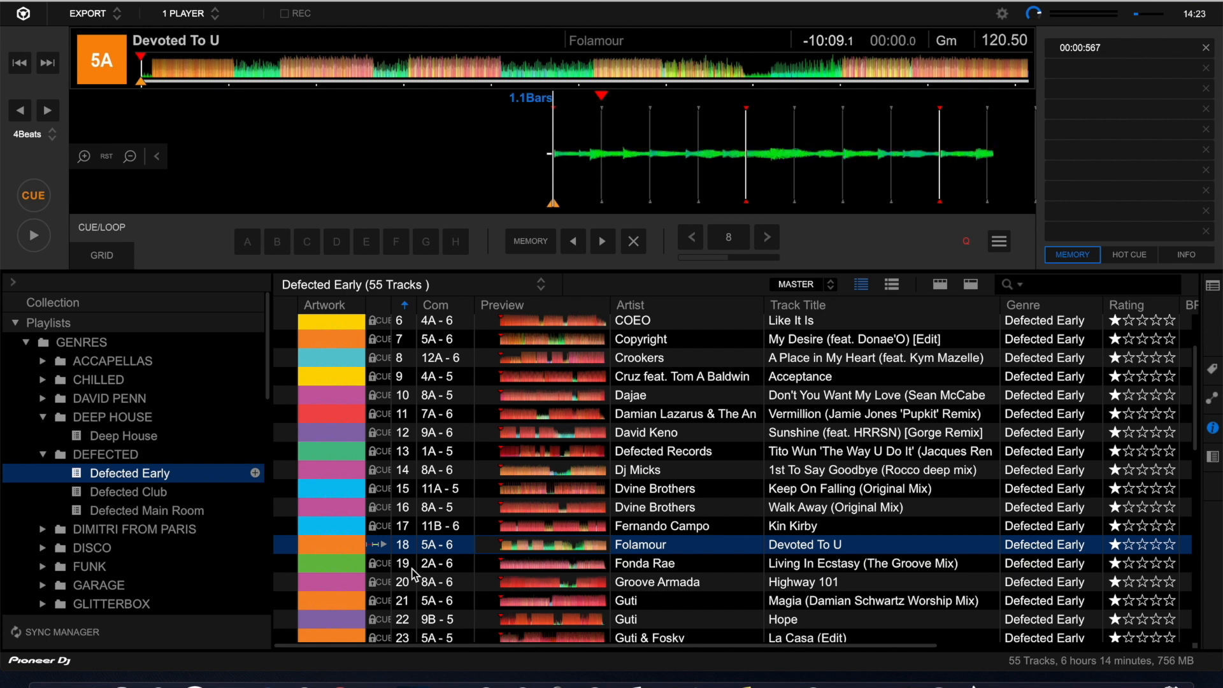
Step: Turn on Analysis Lock for the track Devoted To U
right_click(660, 547)
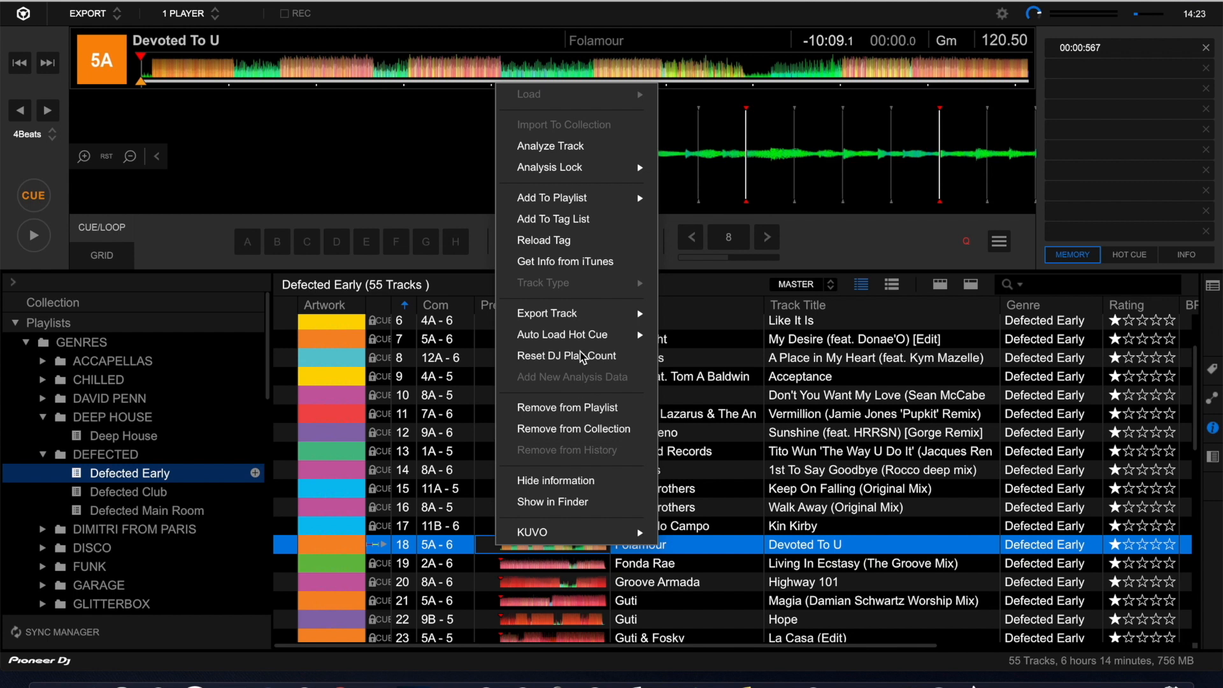
mouse_move(584, 169)
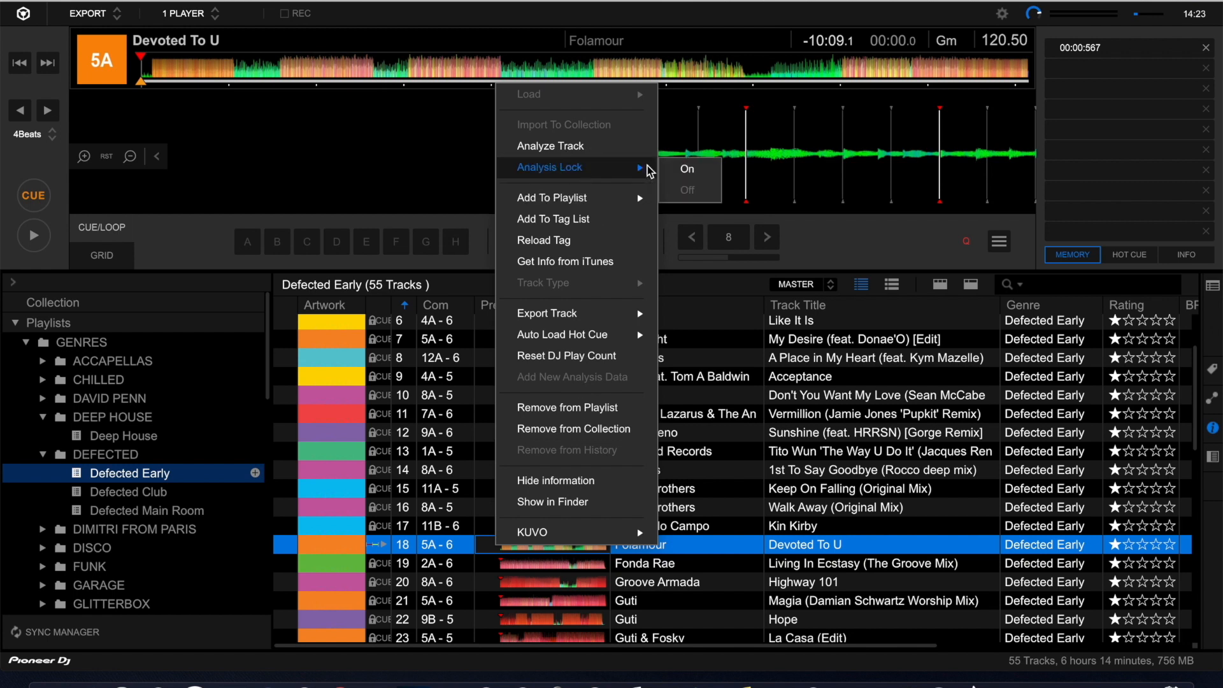
left_click(688, 172)
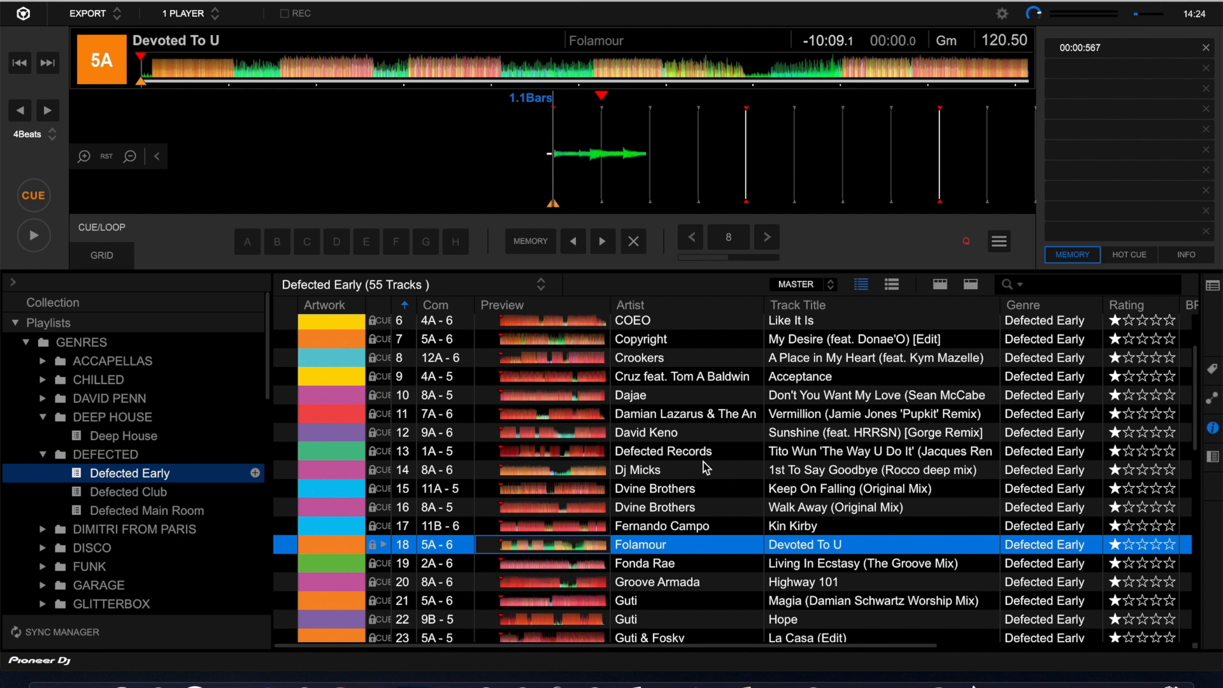
left_click(639, 552)
left_click(552, 151)
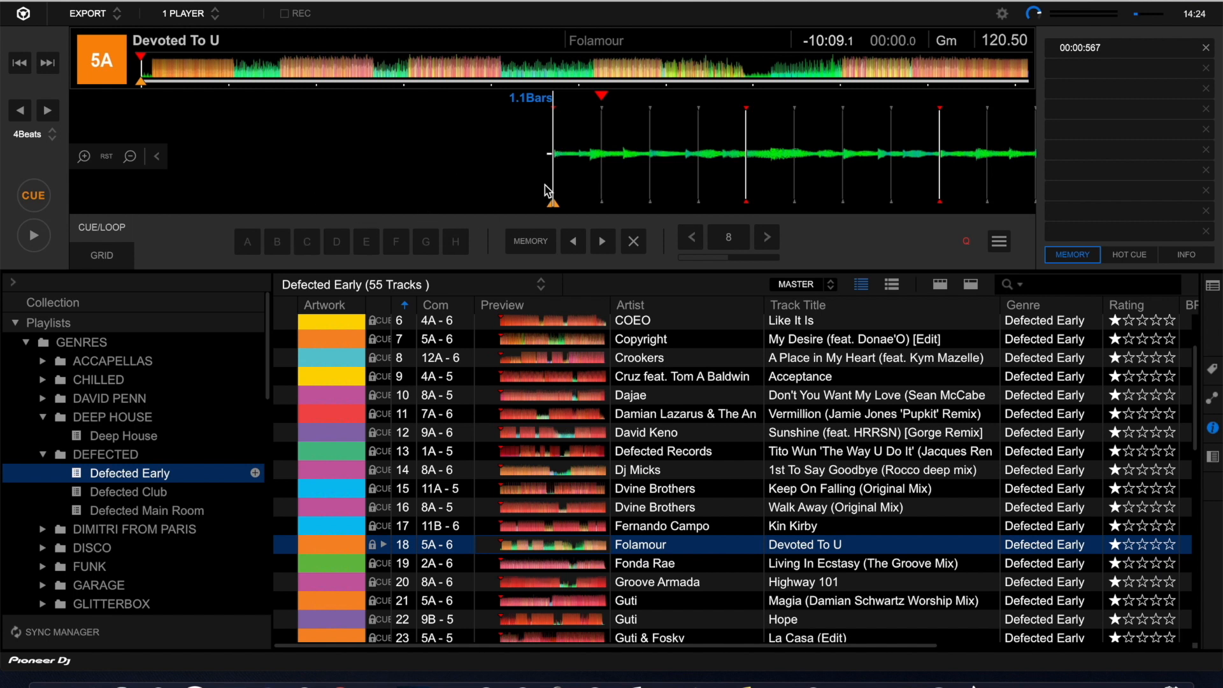
Step: Set hot cue A at the track's first beat and hot cue B where the kick starts at 5.1 bars
left_click(248, 244)
left_click(153, 76)
left_click(519, 170)
left_click_drag(518, 168, 406, 169)
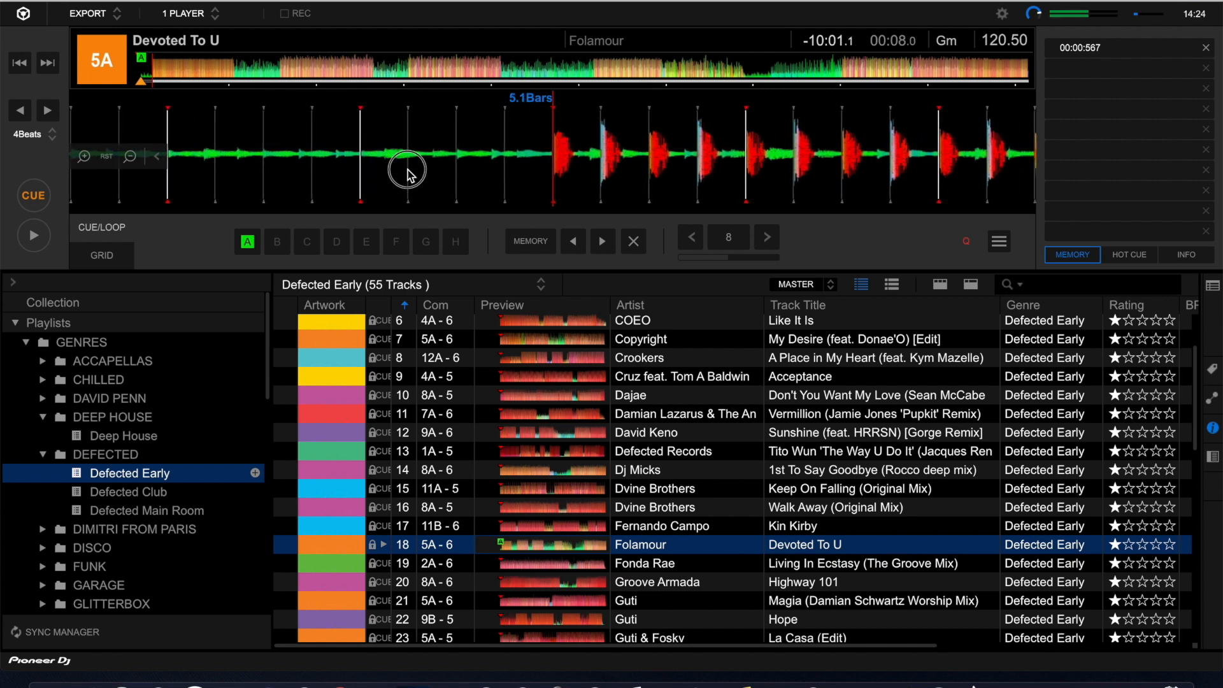
left_click(278, 242)
Step: Set hot cue C at the start of the first breakdown, at about 01:03.7
left_click(233, 75)
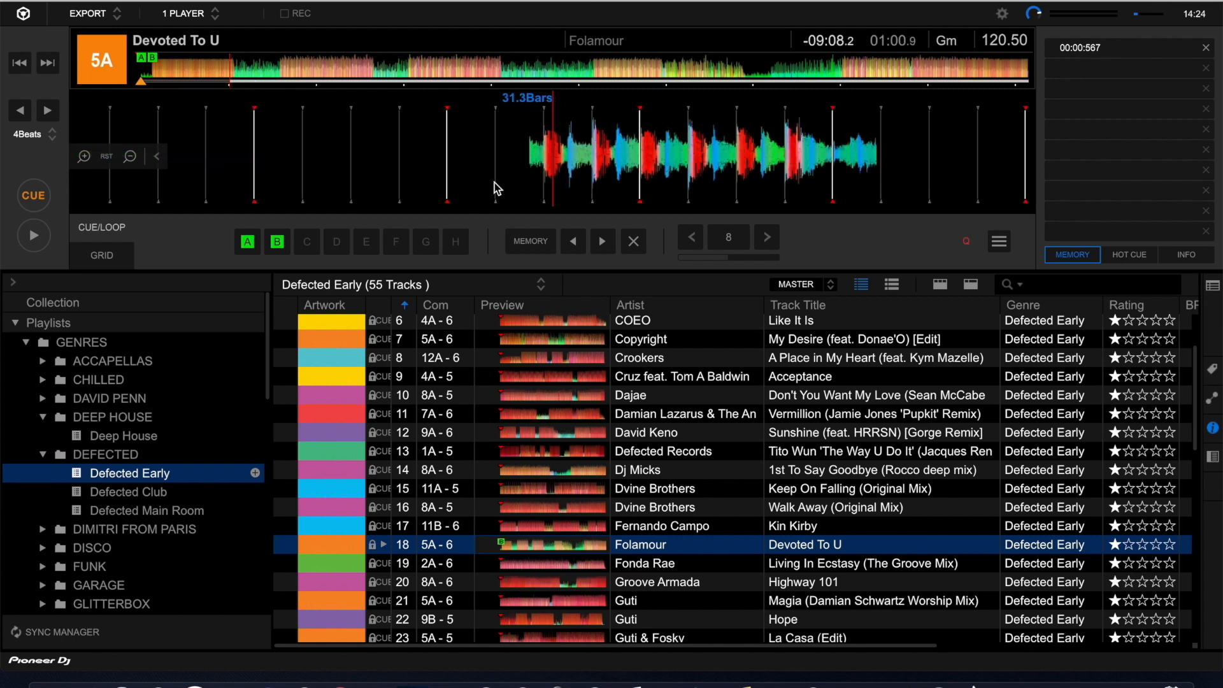
left_click(637, 185)
left_click_drag(637, 185, 356, 195)
left_click_drag(501, 169, 501, 168)
left_click(307, 242)
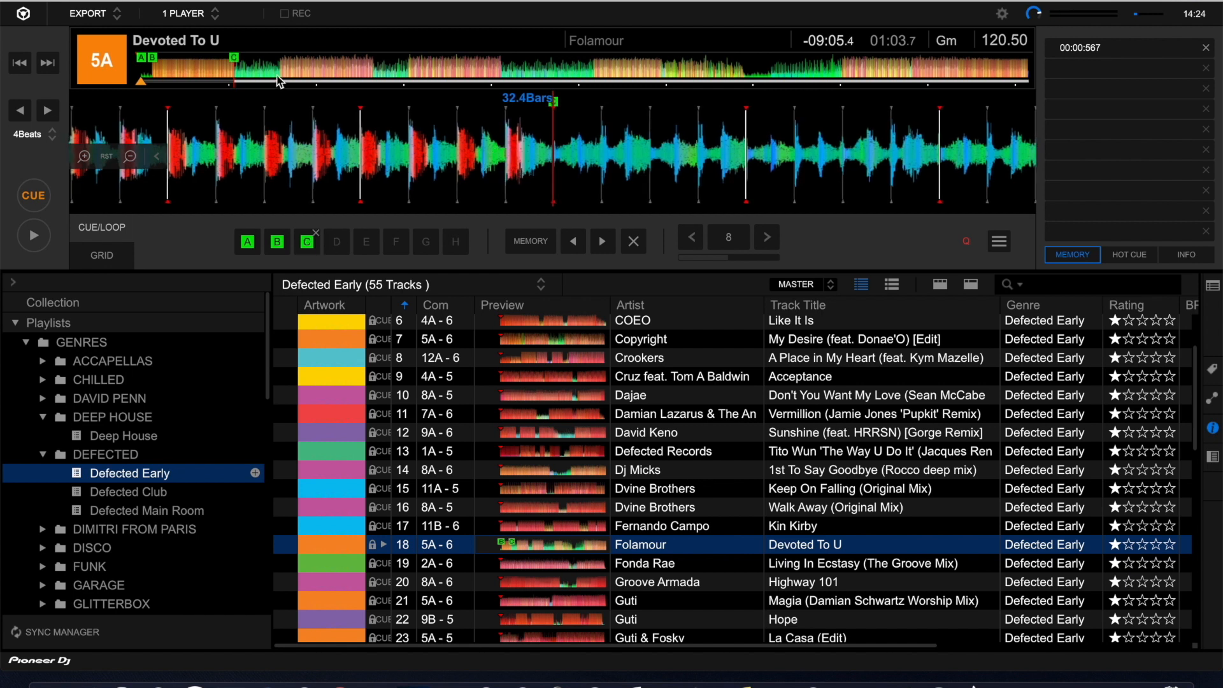
Step: Set hot cue D where the beat returns at 49.1 bars and colour it red
left_click(281, 72)
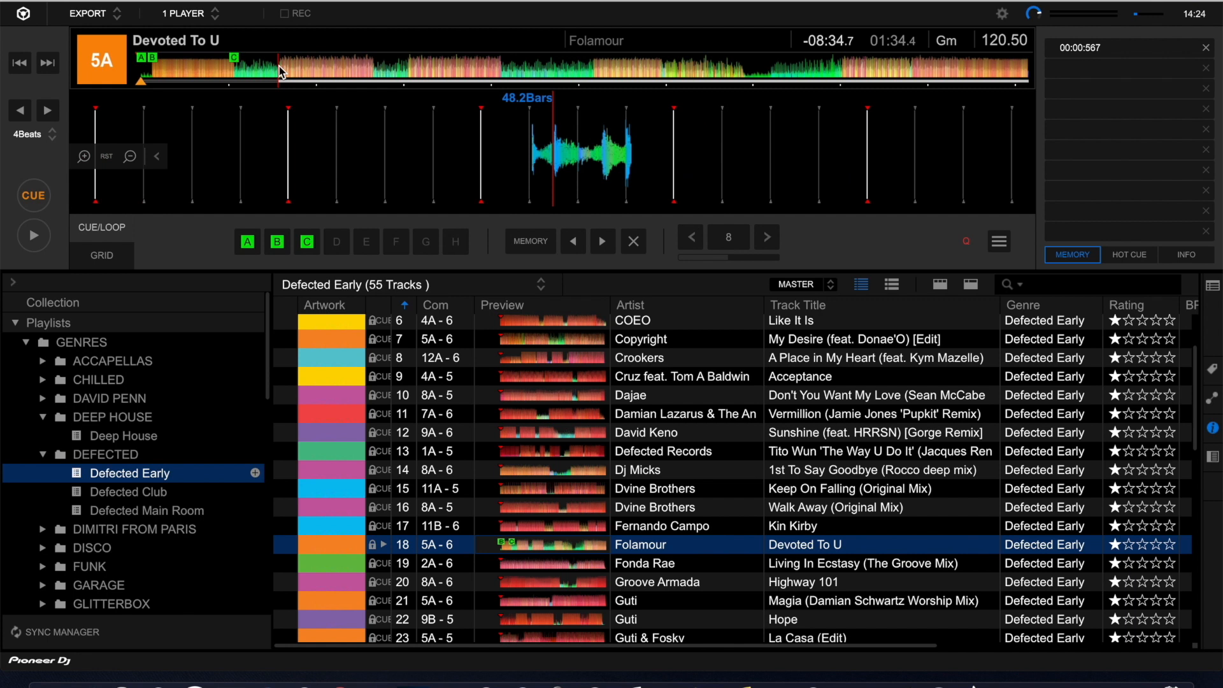
left_click_drag(643, 177, 570, 180)
left_click(337, 242)
right_click(338, 247)
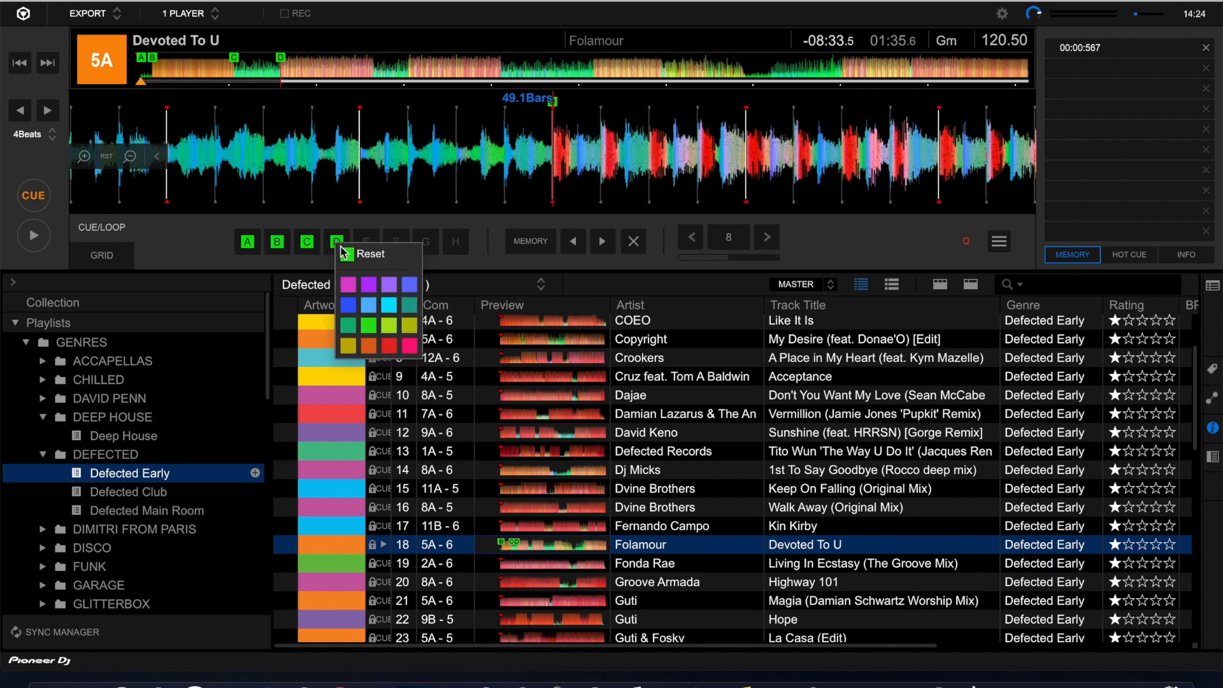
left_click(390, 346)
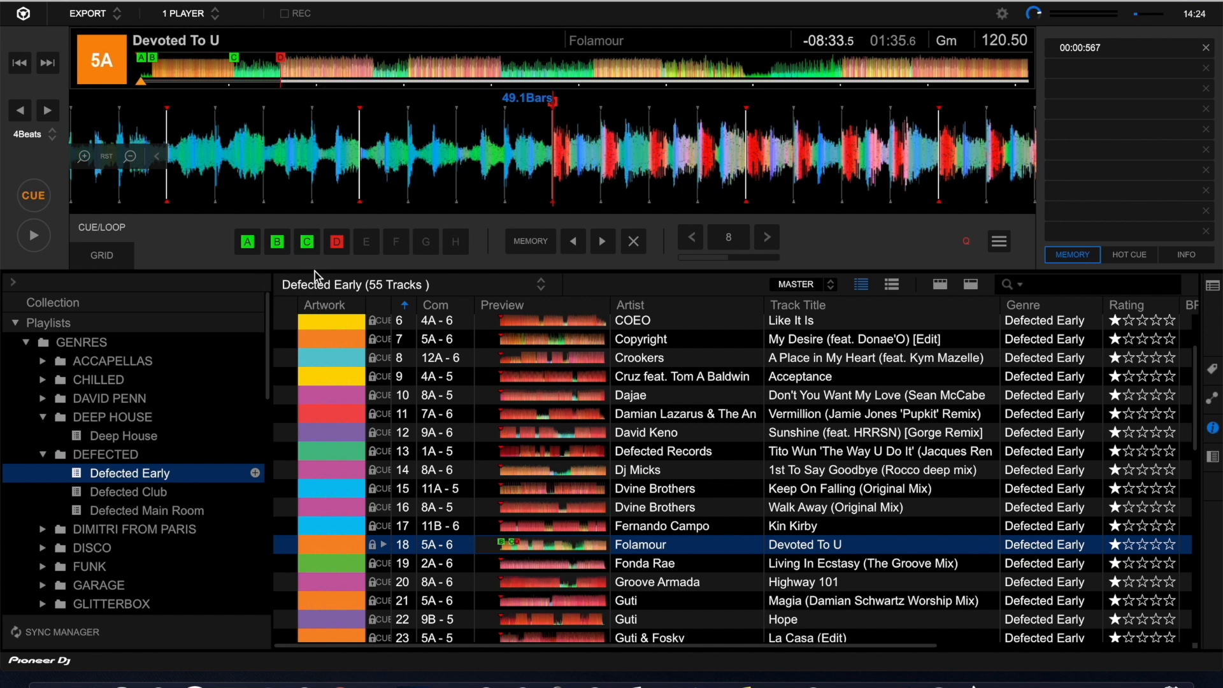
Step: Audition hot cues A to D, alternate between C and D, and return to the start cue point
left_click(247, 244)
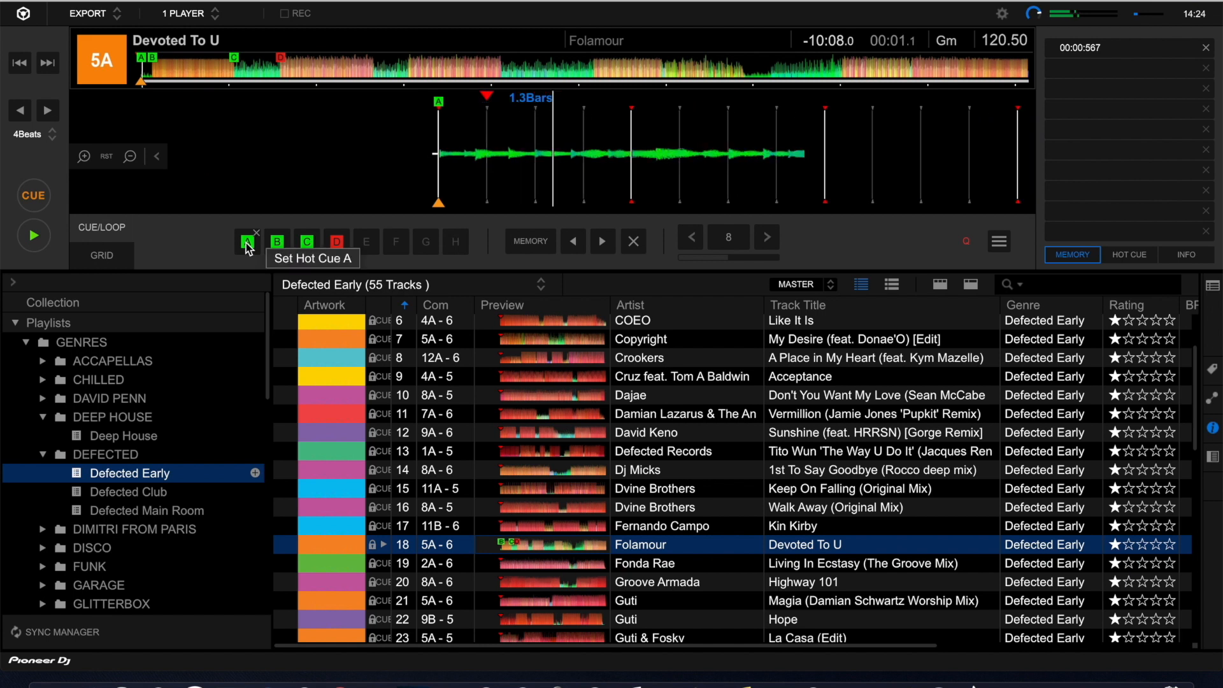
left_click(282, 242)
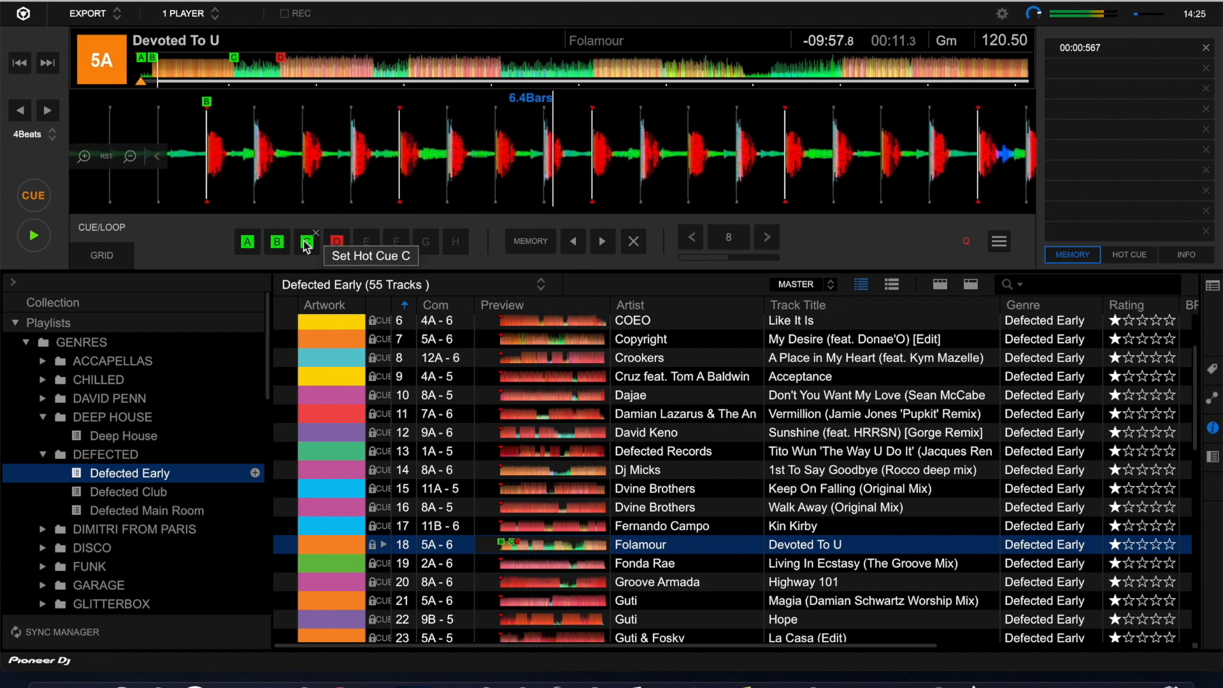
left_click(307, 244)
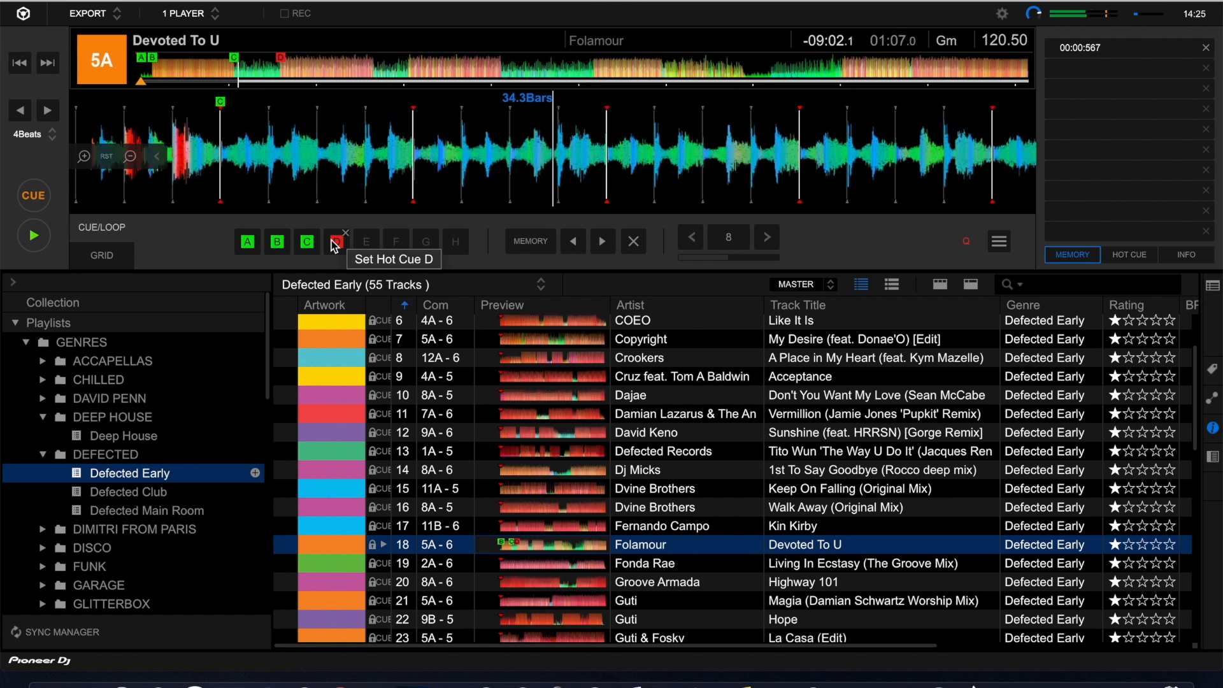
left_click(335, 242)
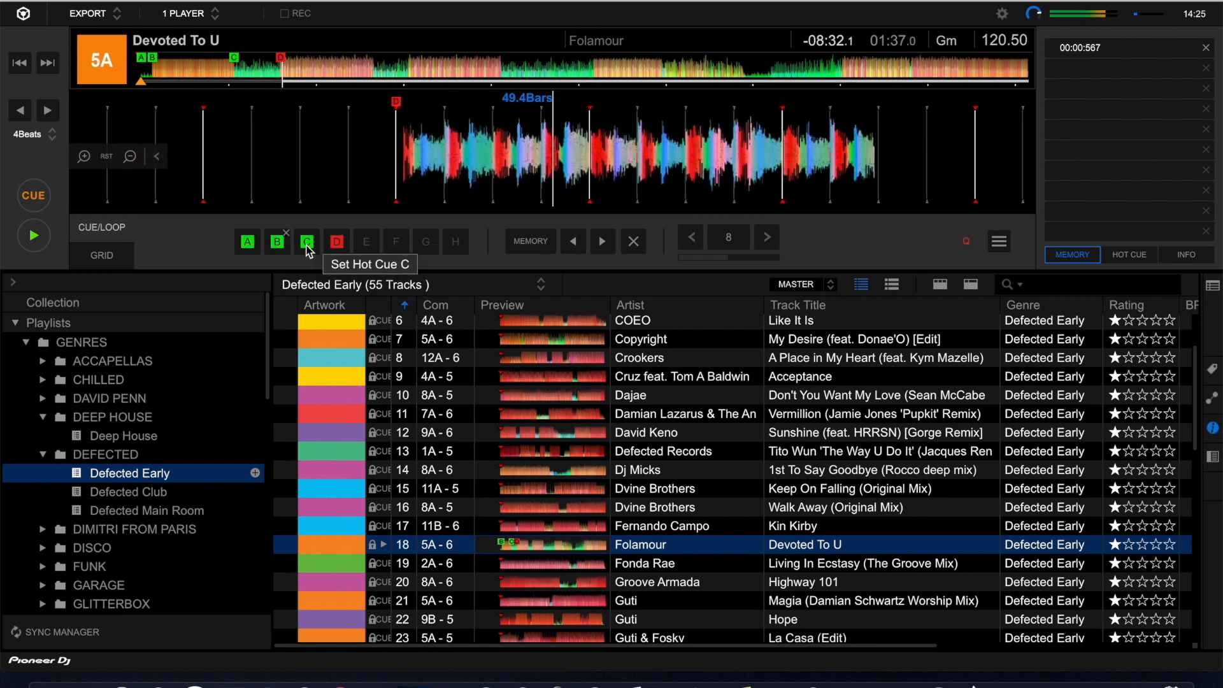
left_click(336, 242)
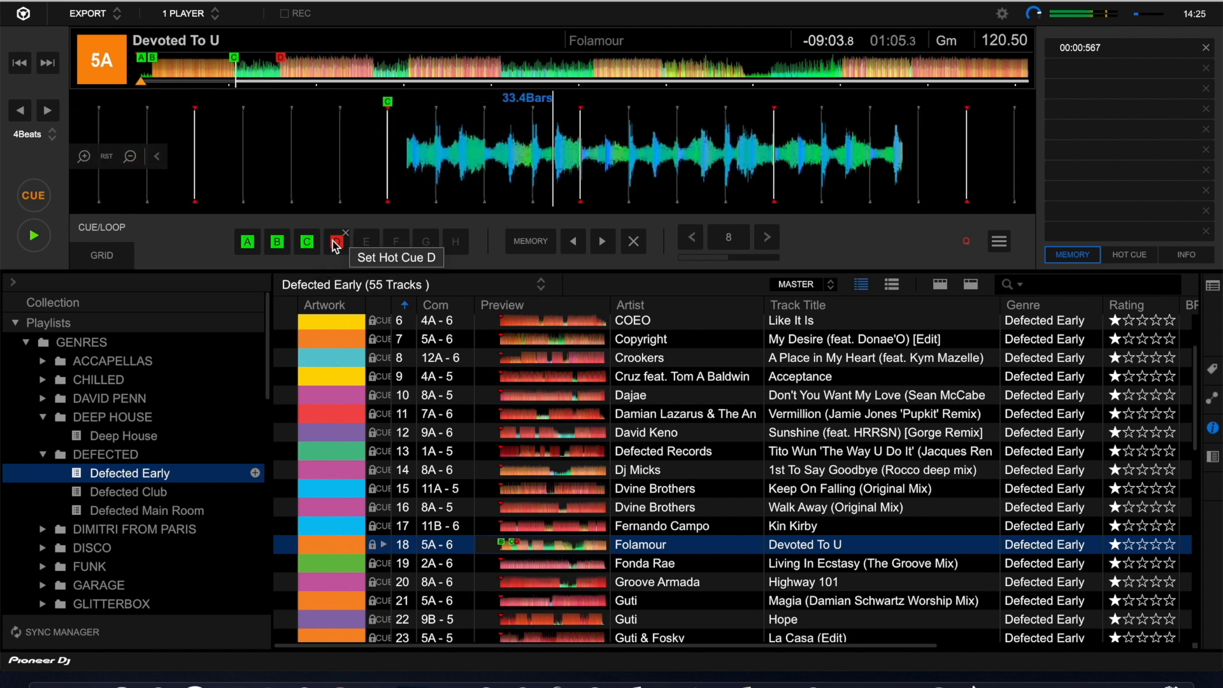
left_click(308, 244)
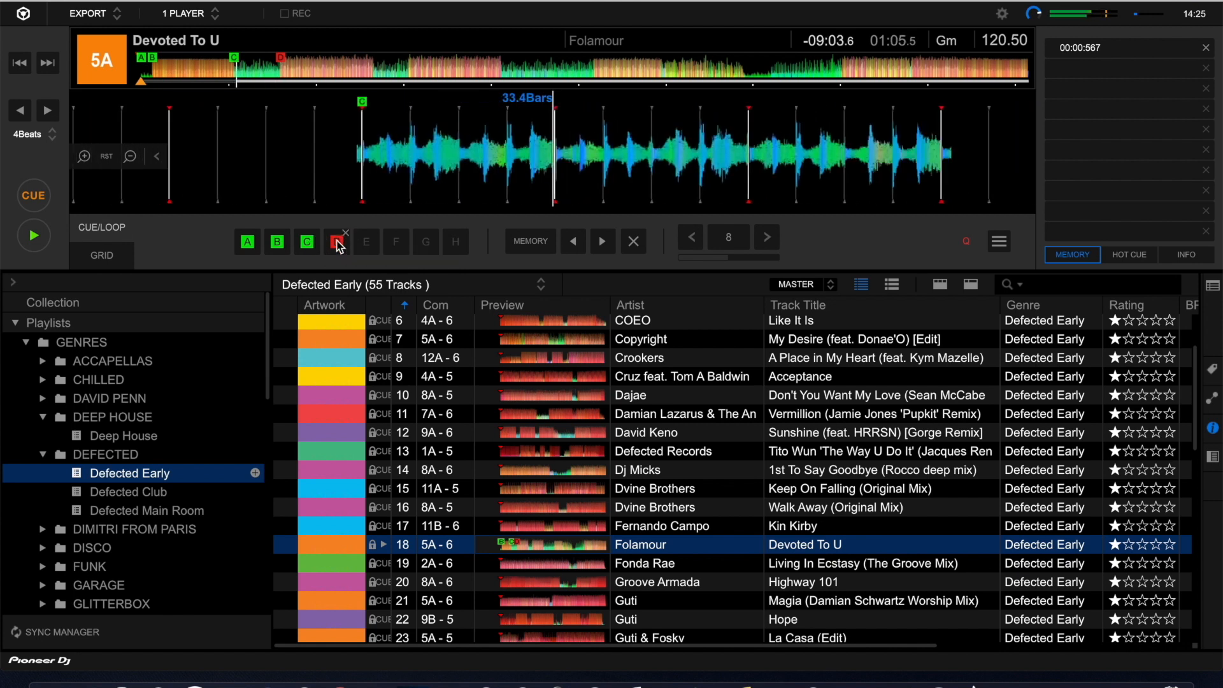
left_click(337, 242)
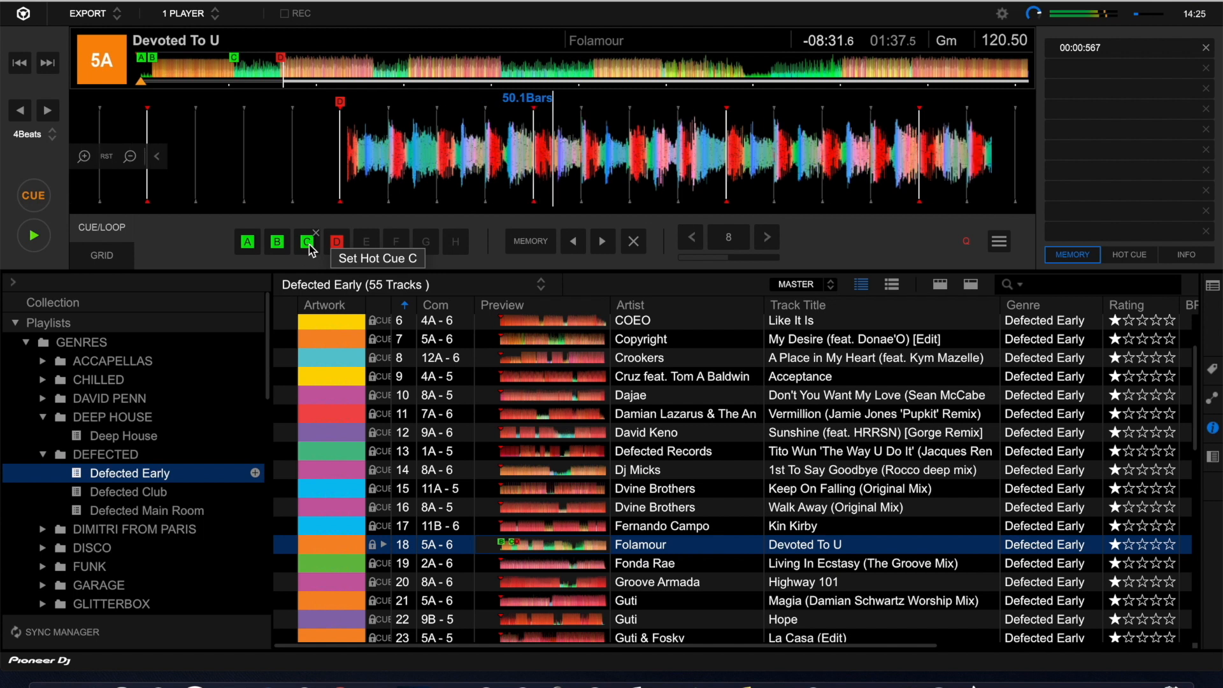
left_click(308, 244)
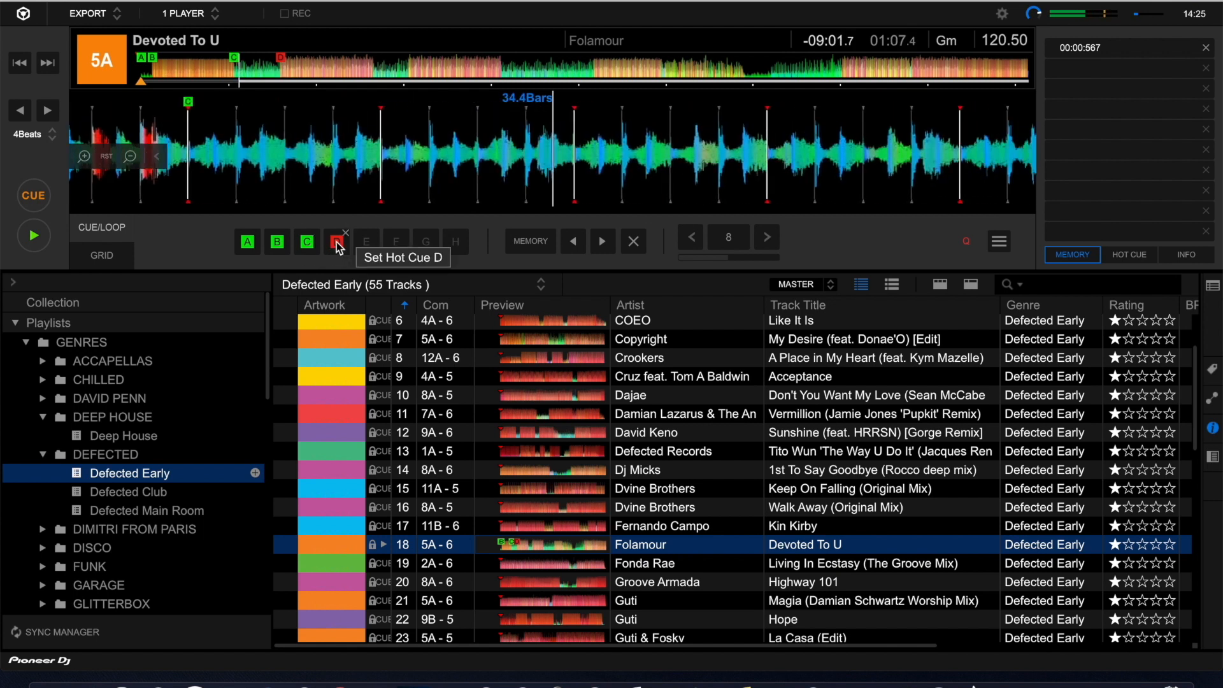
left_click(337, 244)
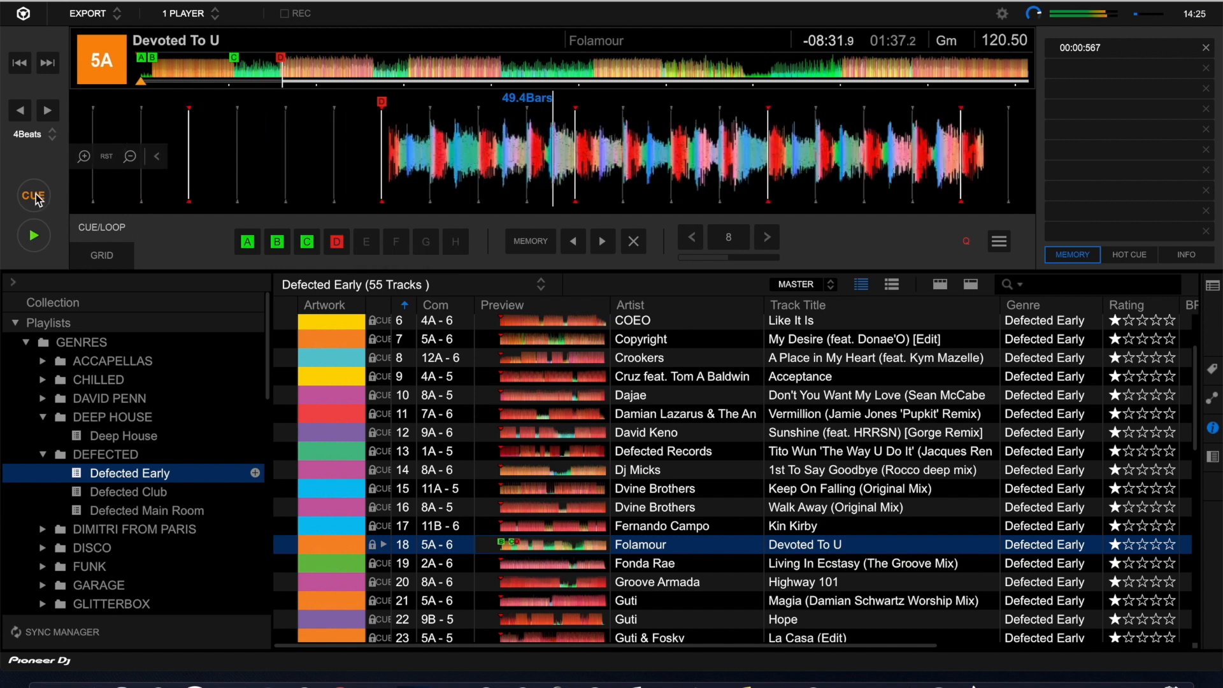
left_click(37, 200)
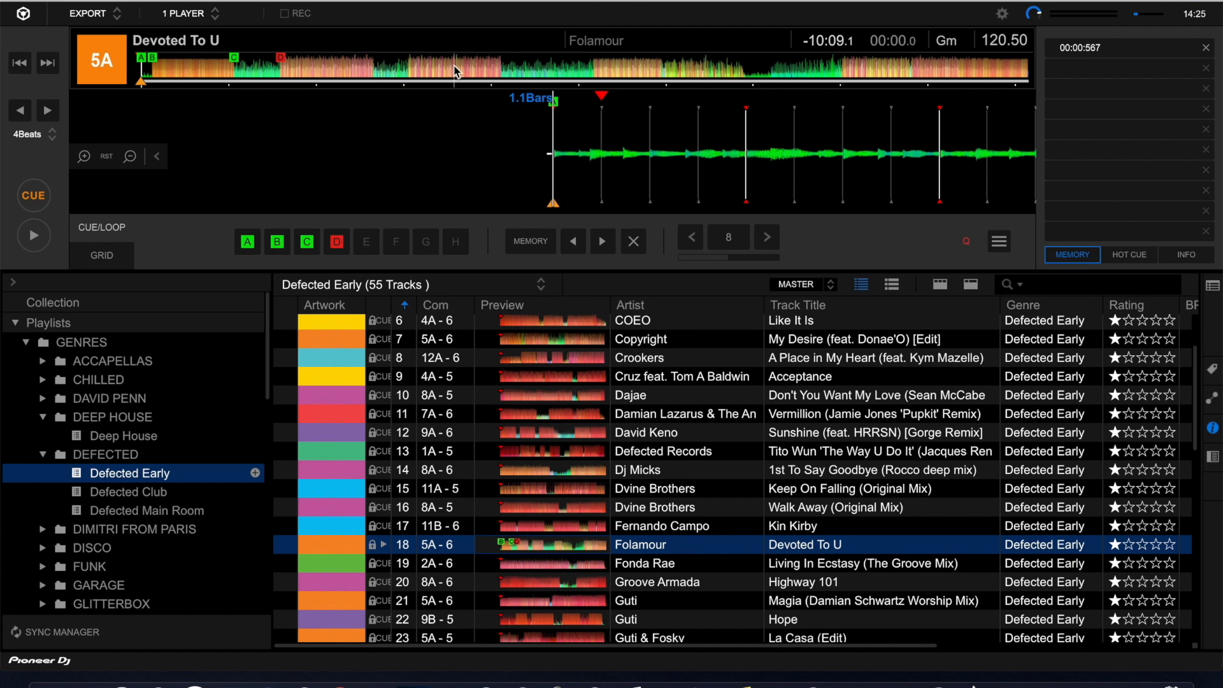
Step: Preview the late breakdown from about 06:52 up to the following drop, and return to the start cue point
left_click(746, 71)
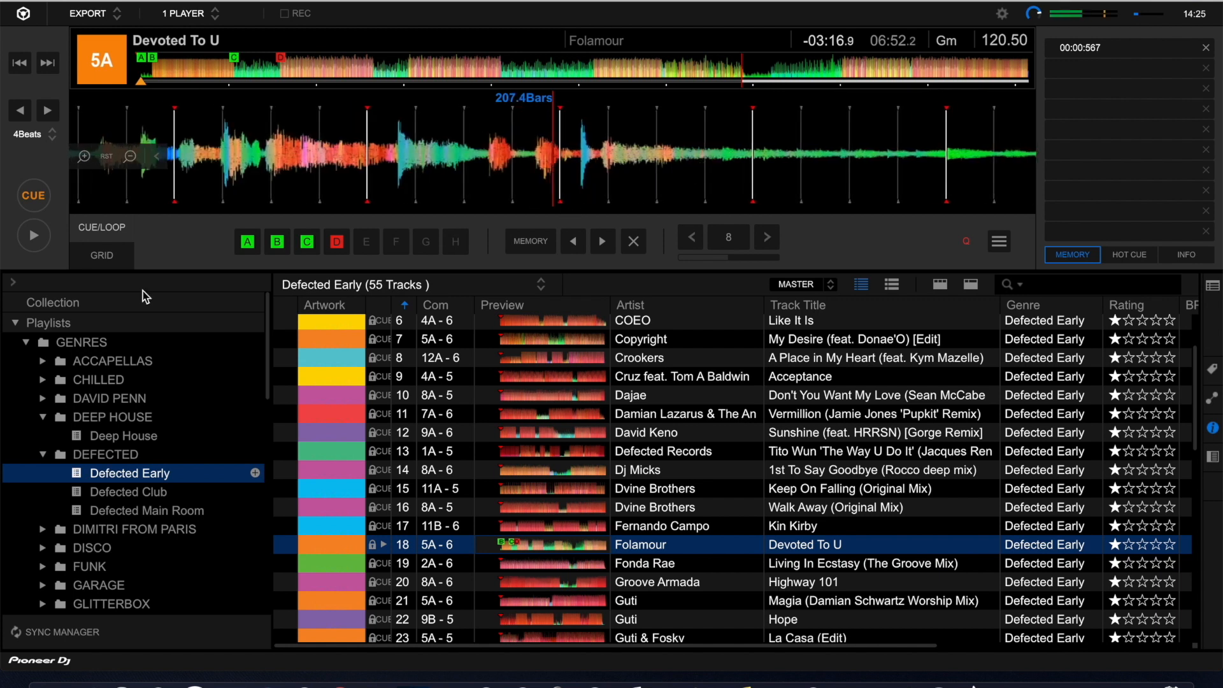
left_click(34, 236)
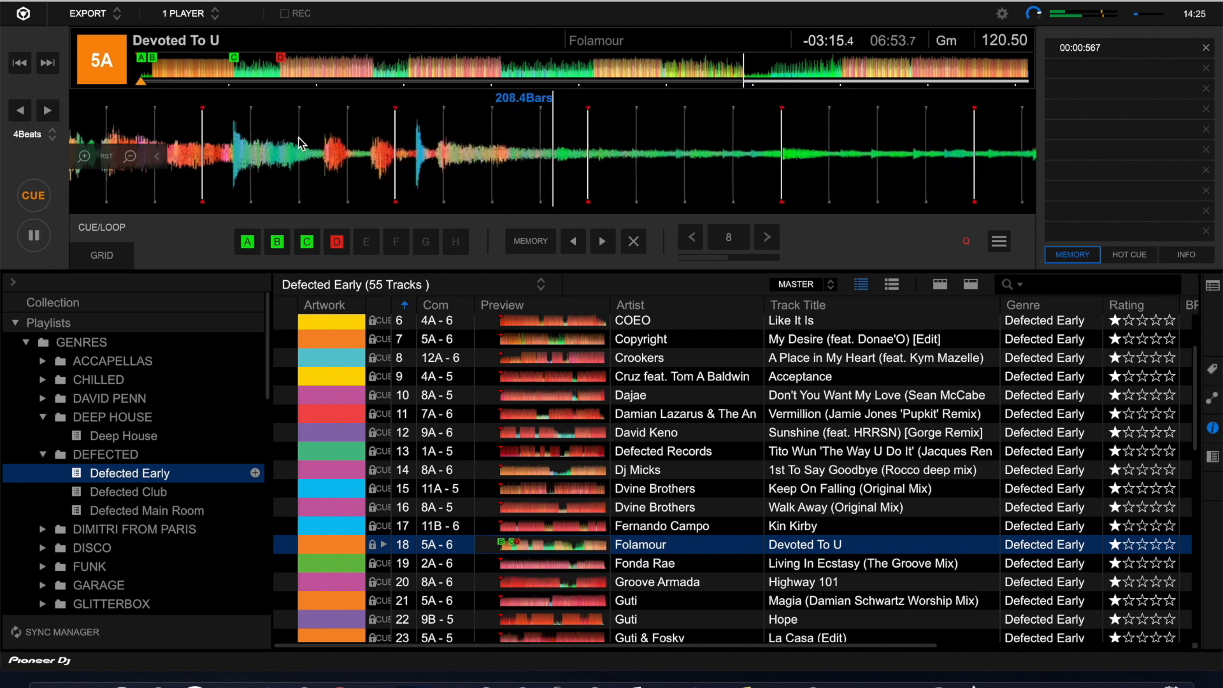
left_click(771, 72)
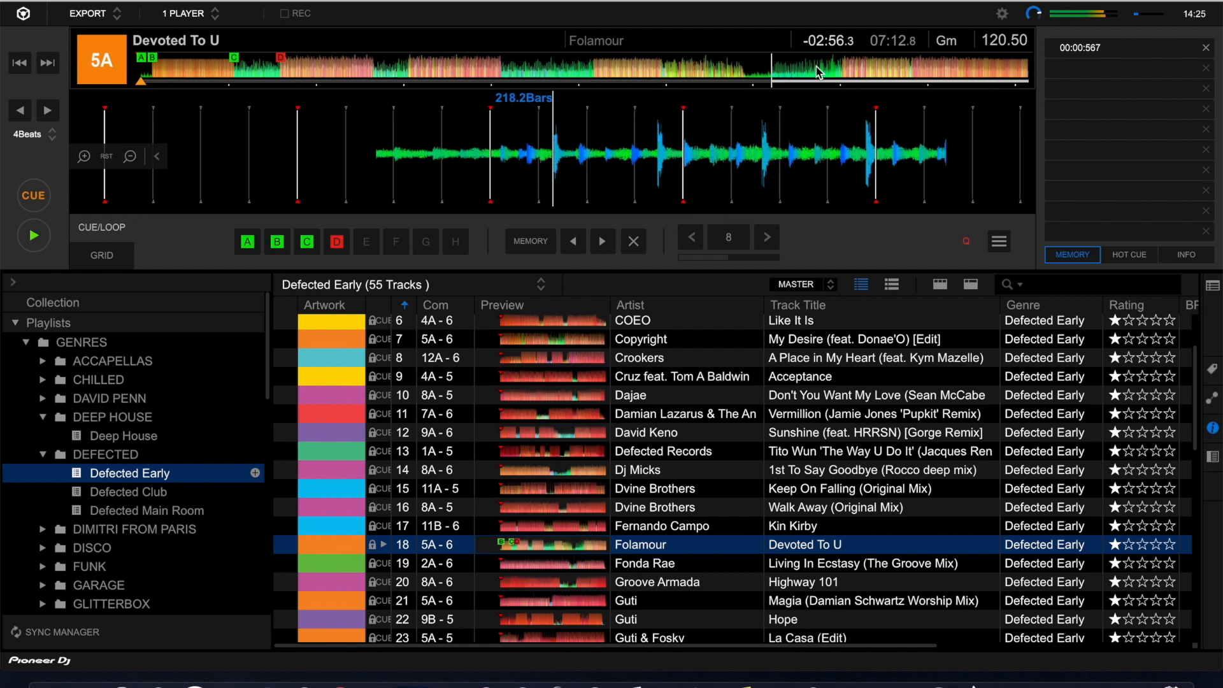
left_click(818, 72)
left_click(832, 72)
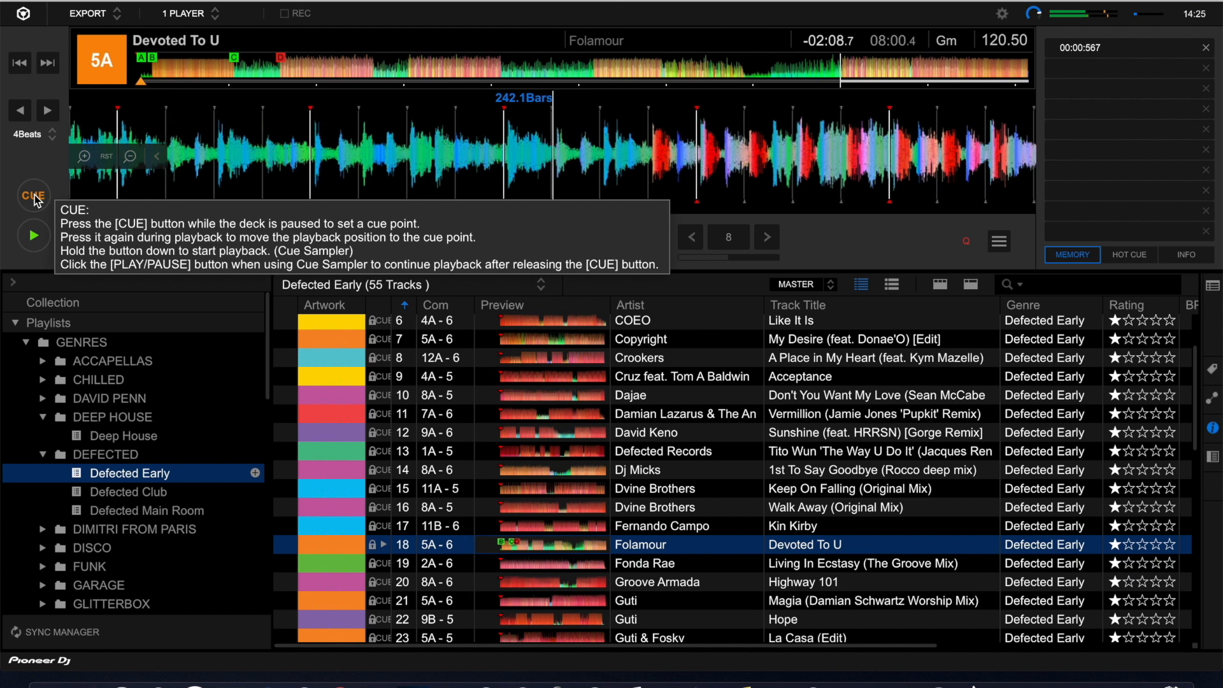
left_click(35, 198)
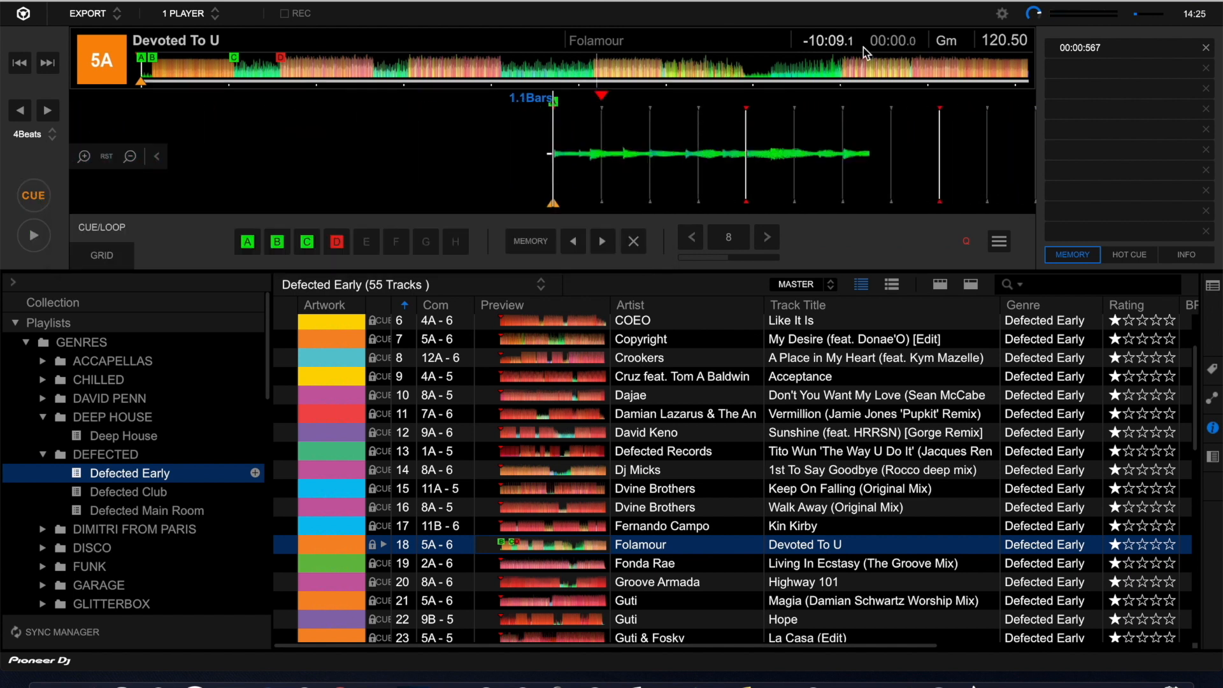
Step: Create an 8-beat loop at 295.4 bars near the end of the track and store it as hot cue E
left_click(997, 73)
left_click_drag(751, 163, 677, 165)
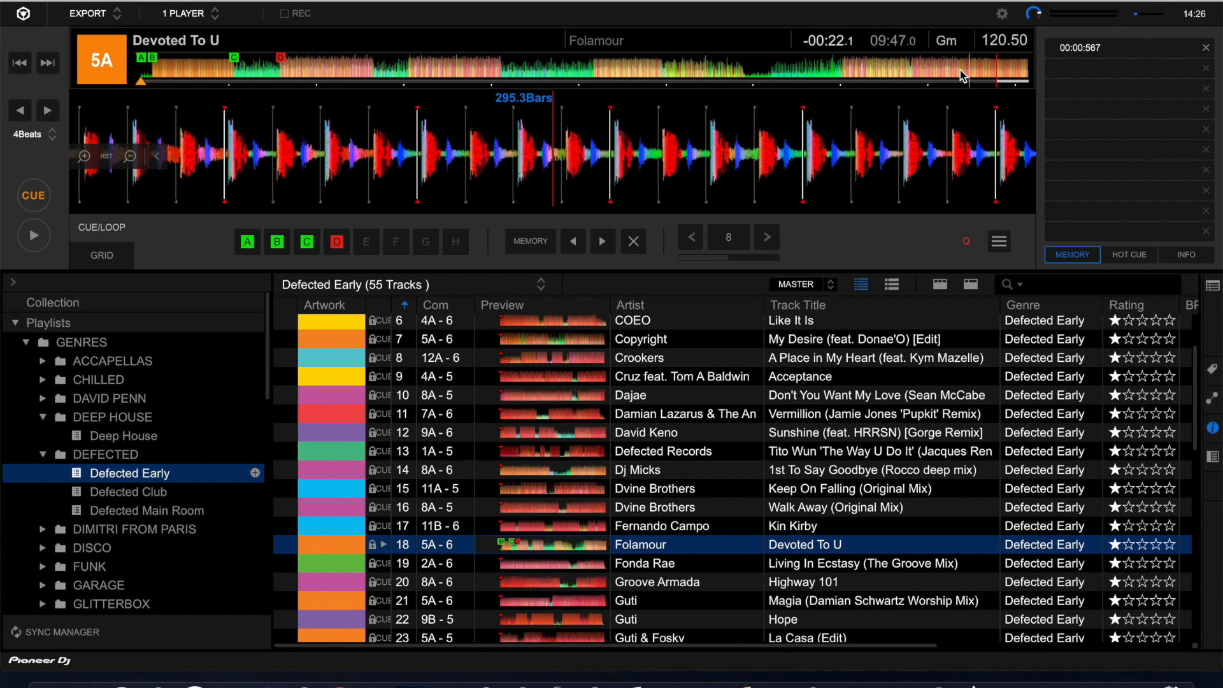
left_click(999, 76)
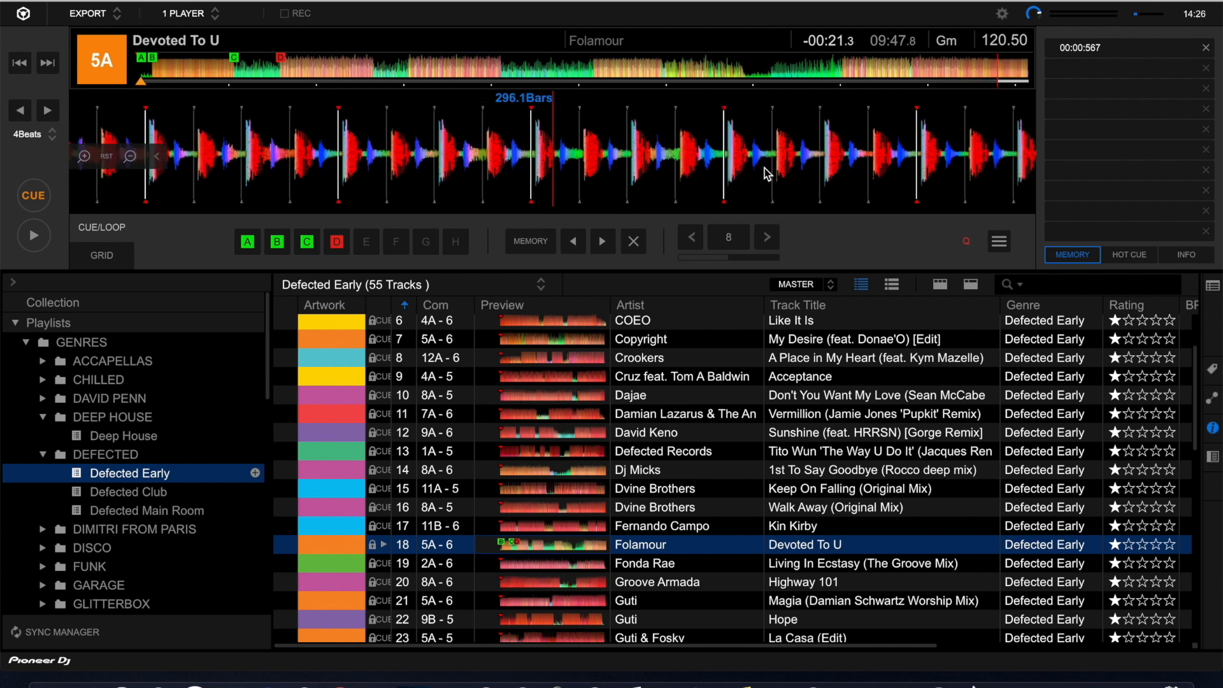
left_click_drag(628, 169, 650, 171)
left_click(726, 243)
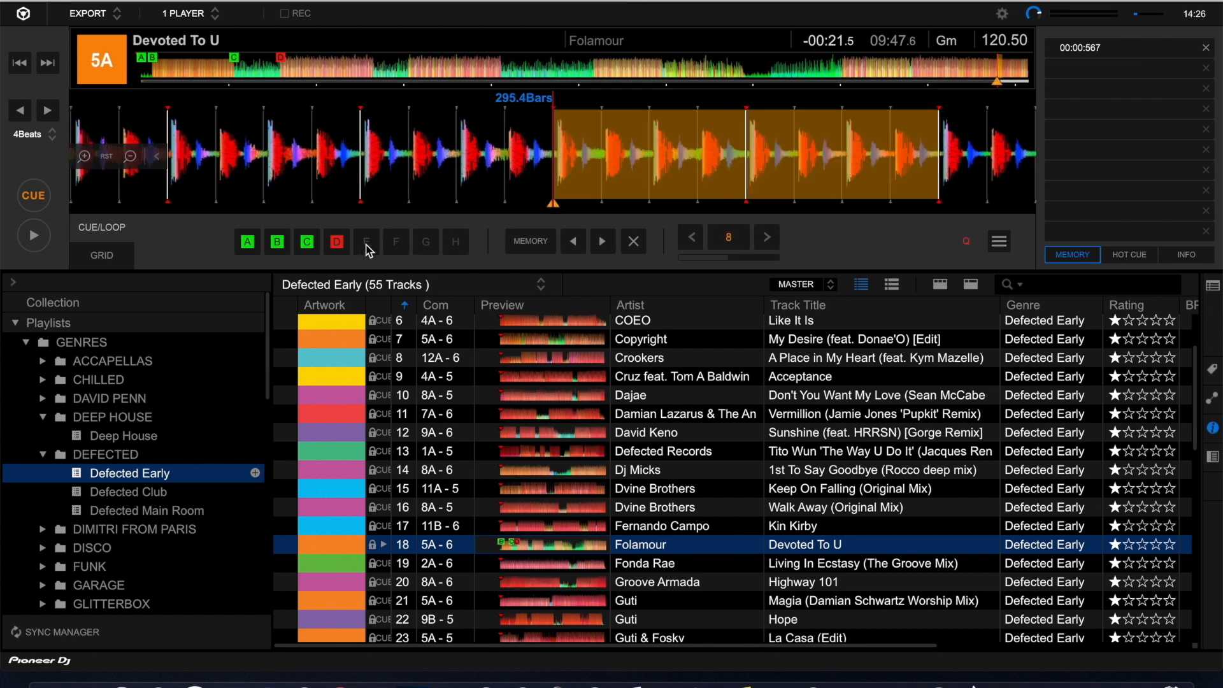
left_click(367, 245)
Step: Unlock Devoted To U for grid editing and shift its beat grid rightwards in small increments near the hot cue E loop
left_click(108, 258)
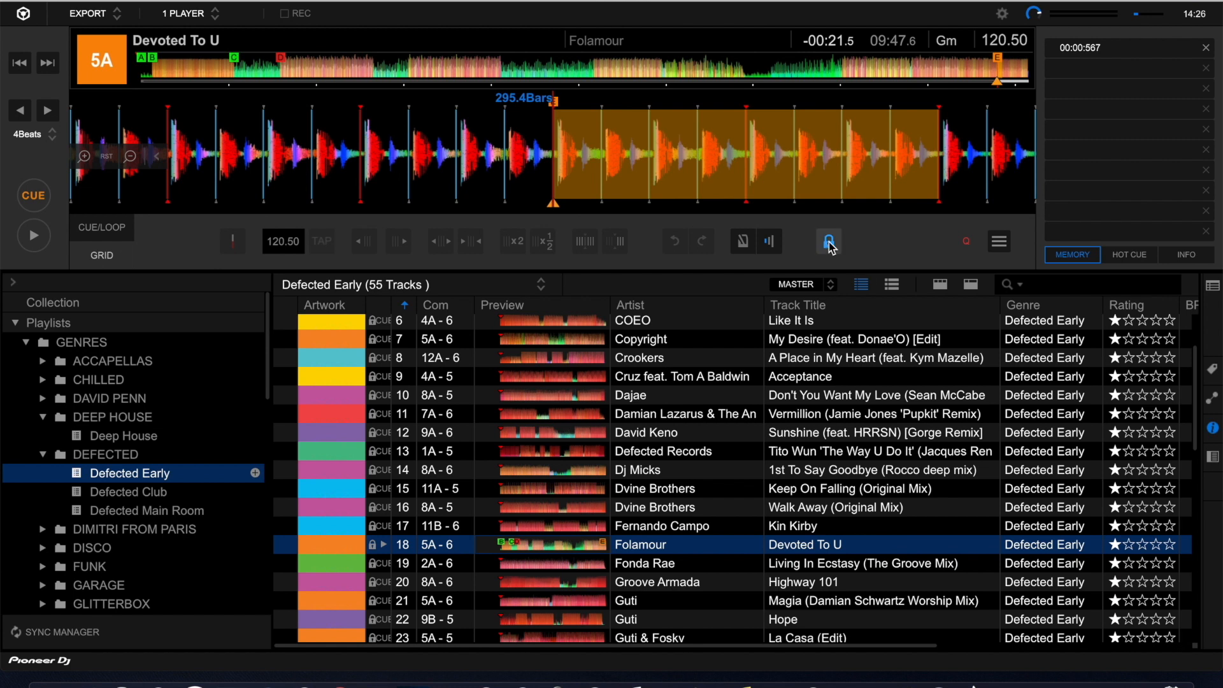
left_click(829, 243)
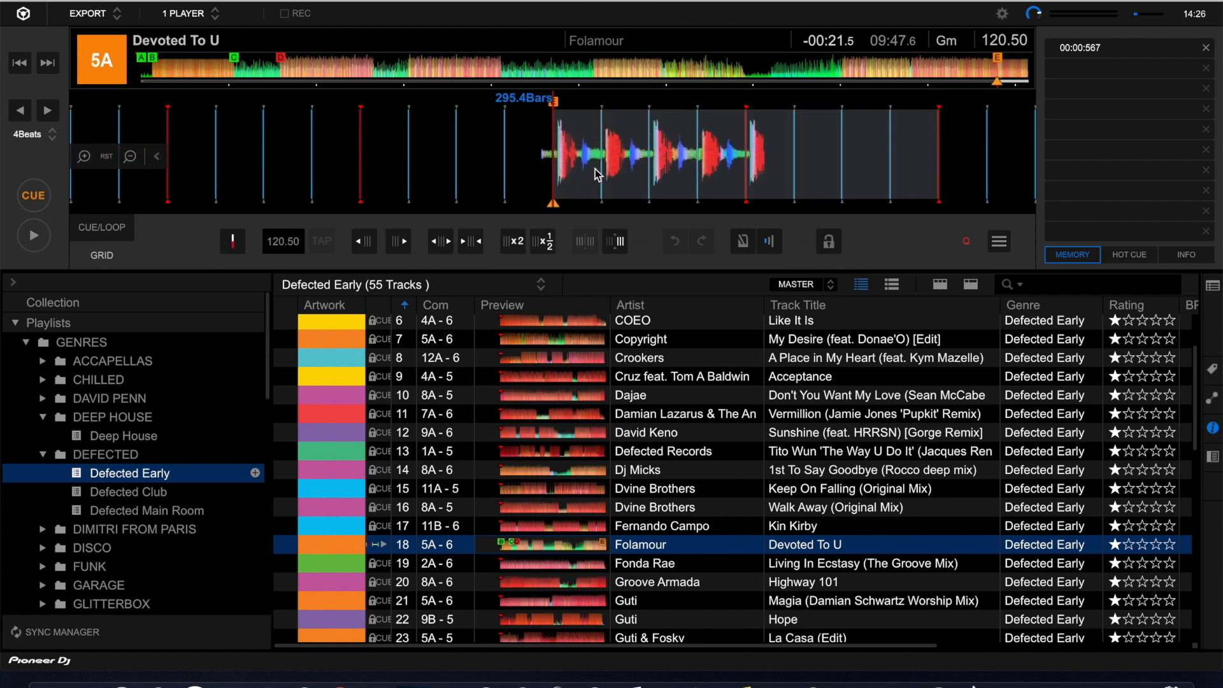
left_click_drag(568, 157, 560, 159)
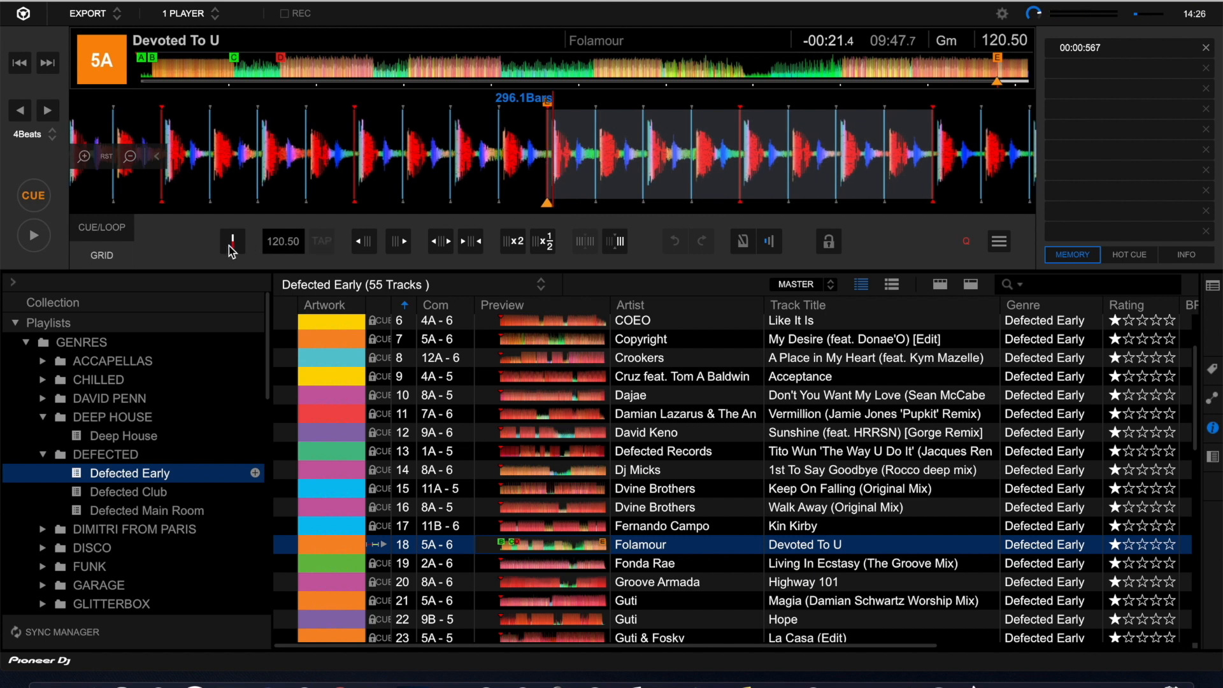
left_click(404, 244)
left_click(404, 246)
left_click(404, 246)
left_click(404, 246)
left_click(404, 246)
left_click(404, 245)
left_click(404, 246)
left_click(403, 246)
left_click(404, 246)
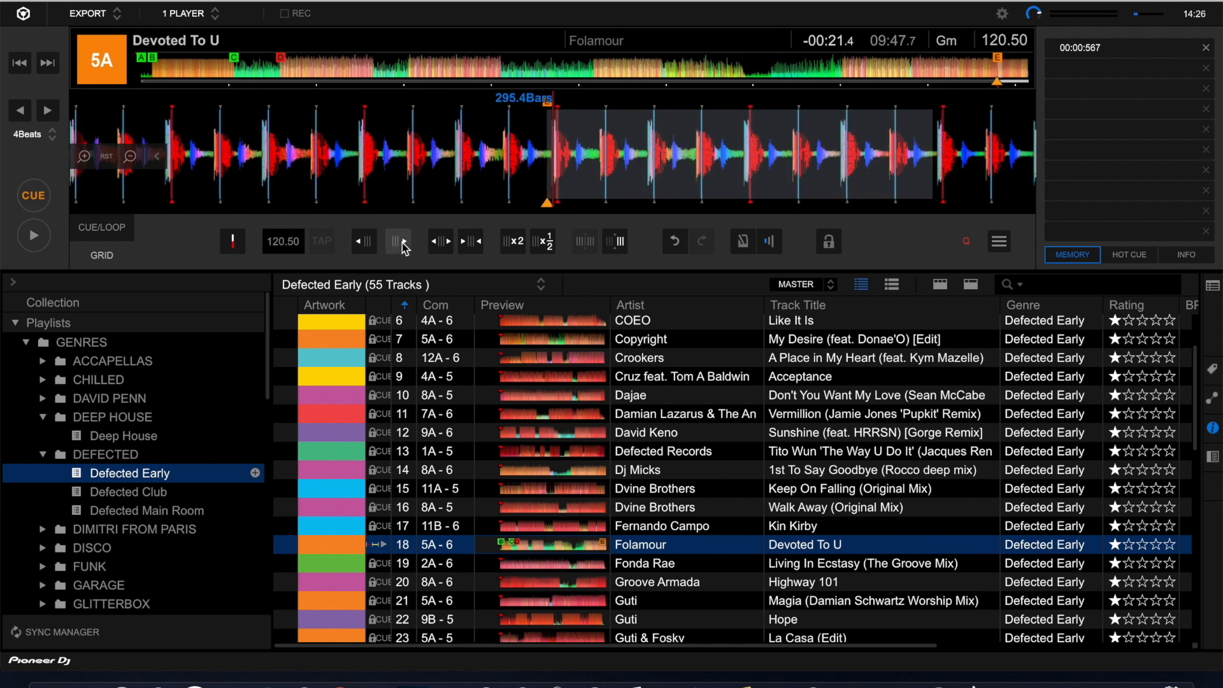
Step: Shift the beat grid back leftwards to align it with the beats and lock the track again
left_click(364, 243)
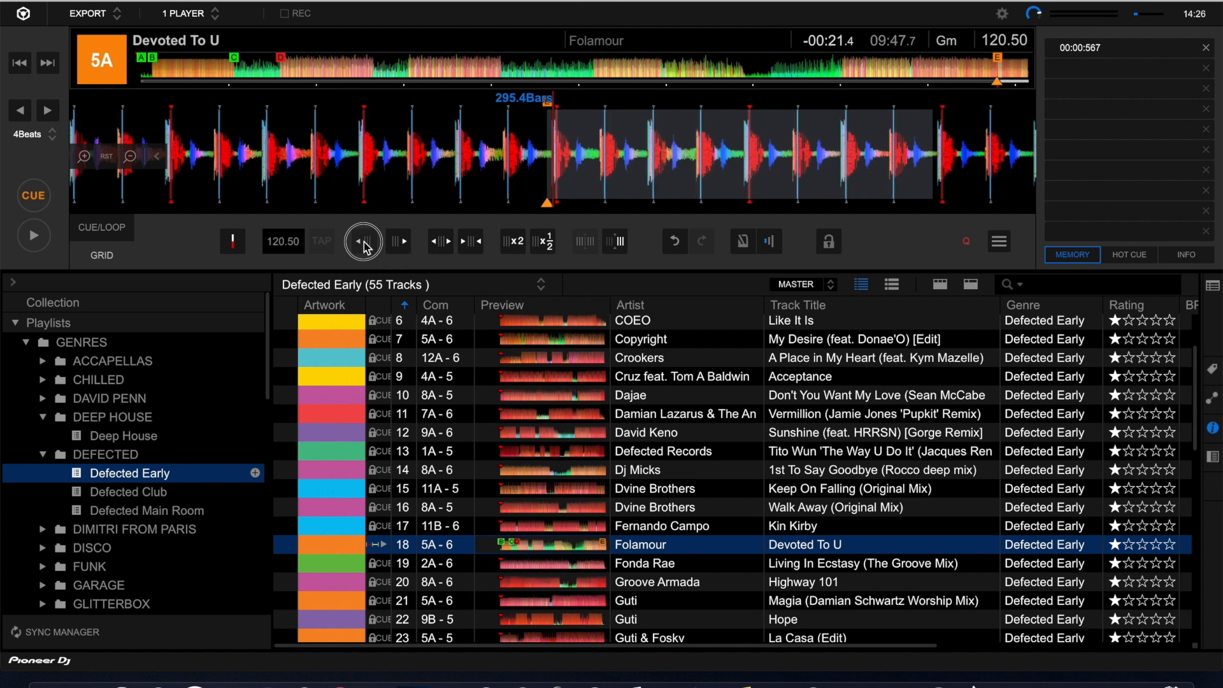
left_click(364, 243)
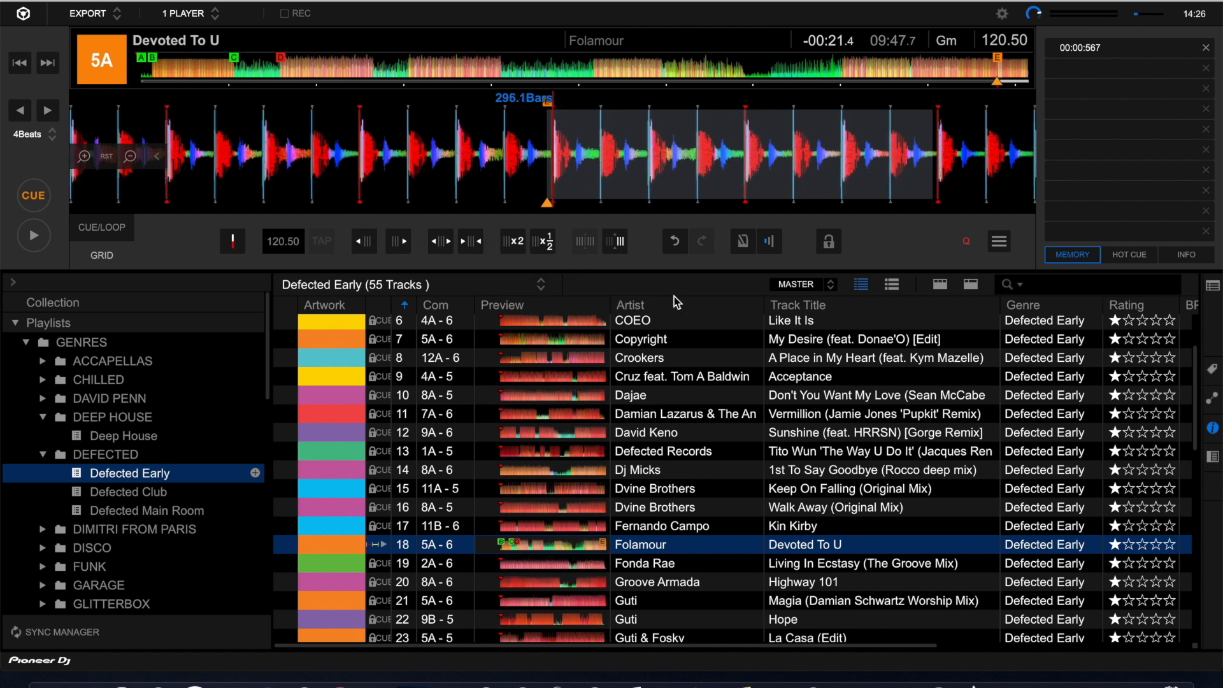
left_click(828, 242)
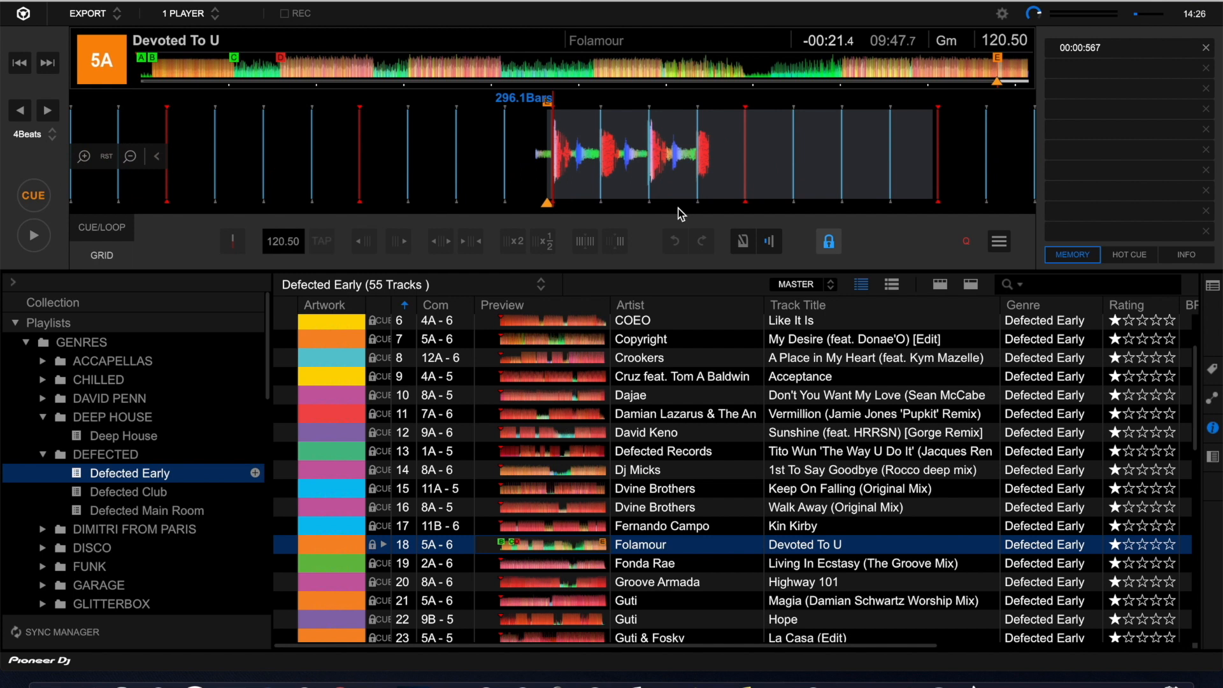
Step: Audition the loop stored on hot cue E, return to its cue point, and load Kin Kirby into the player
left_click(102, 228)
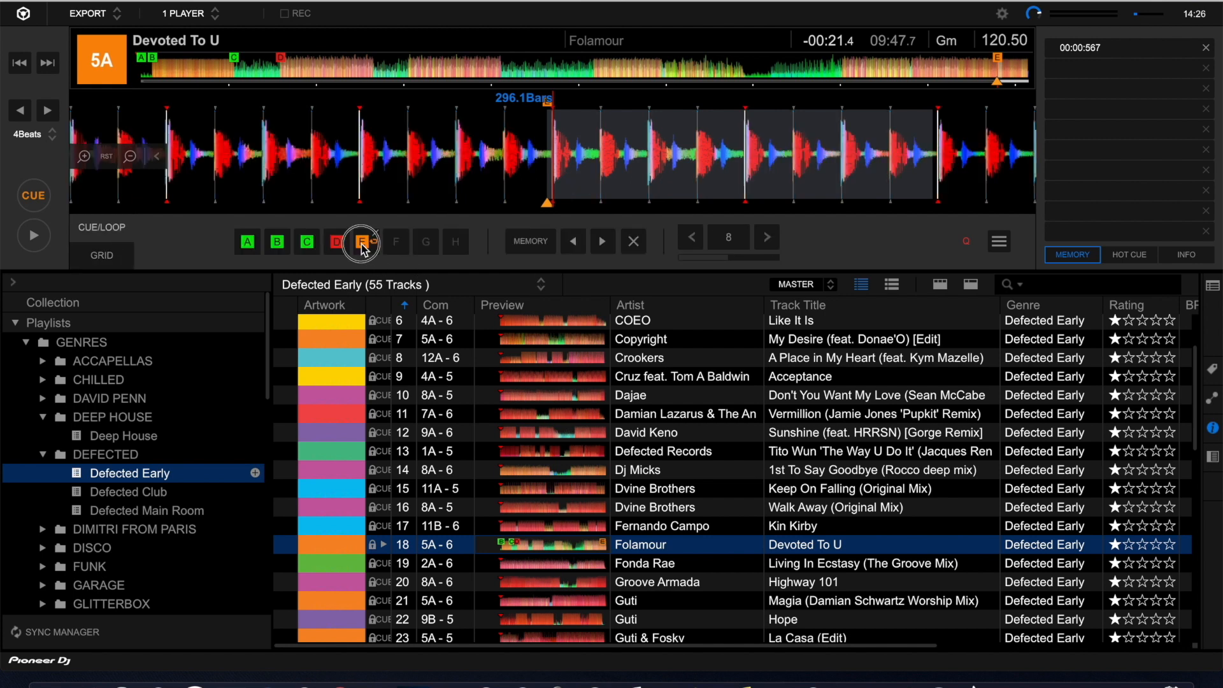
left_click(362, 242)
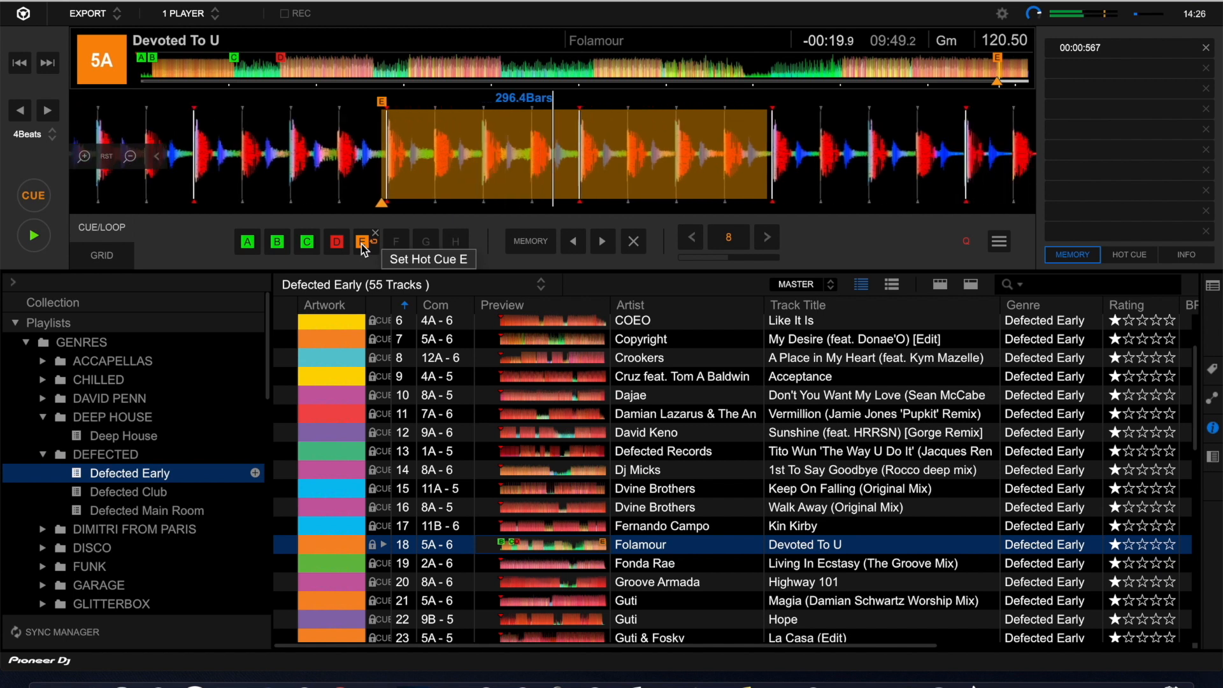
left_click(38, 200)
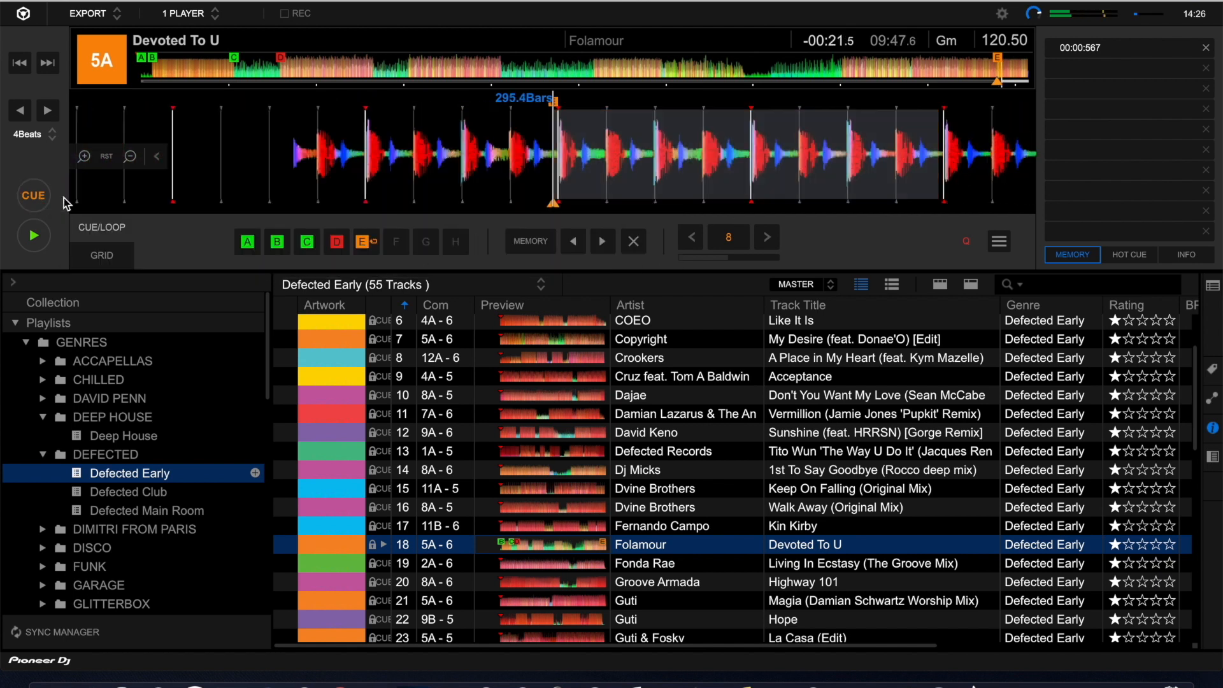
left_click_drag(634, 532, 561, 153)
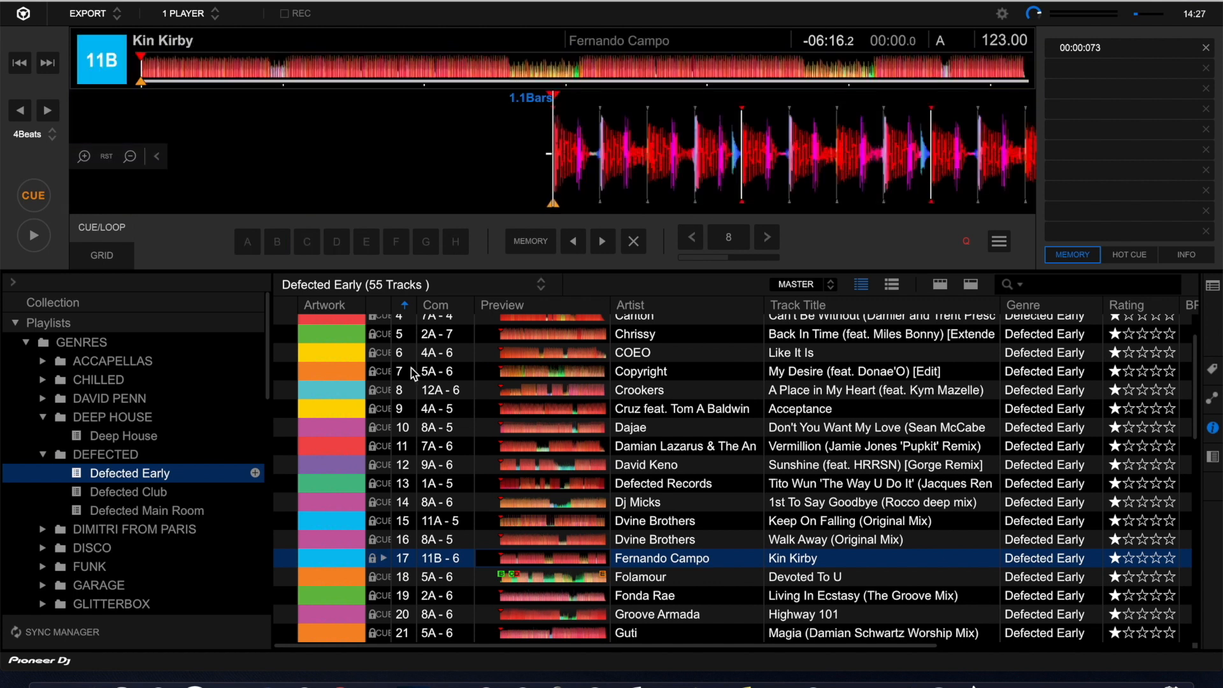
Step: Find the connected SP PHD U3 device and inspect the option for exporting the ROCK folder to it, leaving without exporting
scroll(132, 498, "down", 3)
scroll(132, 500, "down", 10)
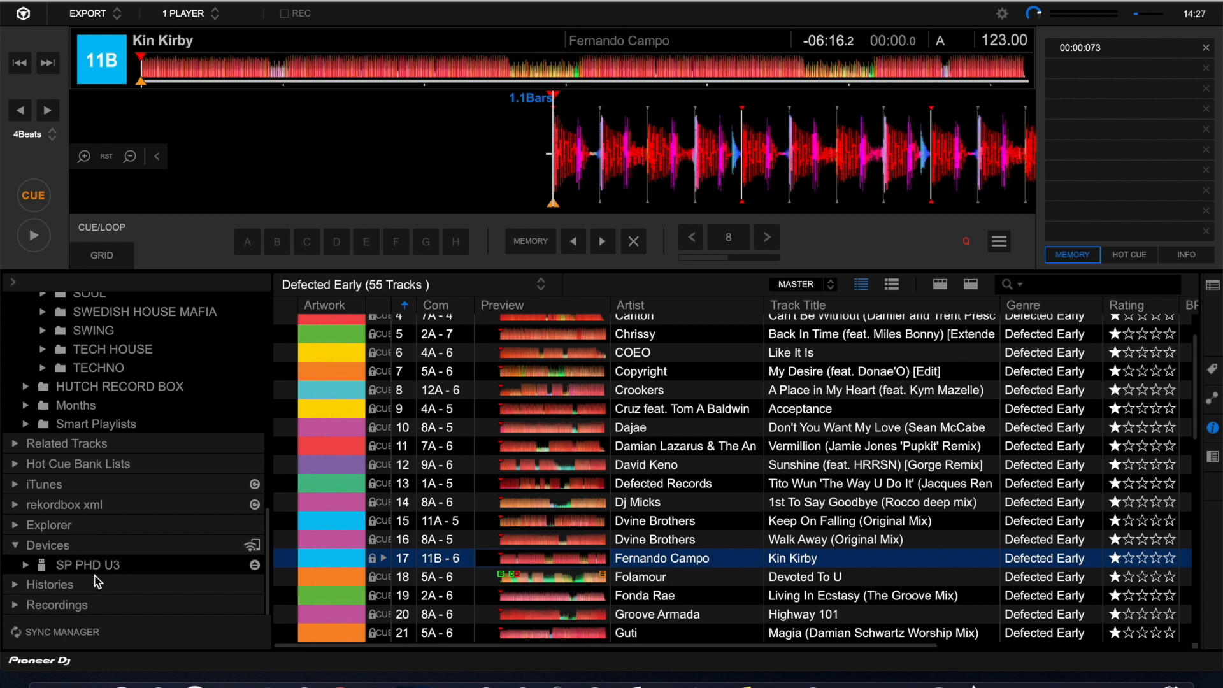
scroll(132, 395, "up", 3)
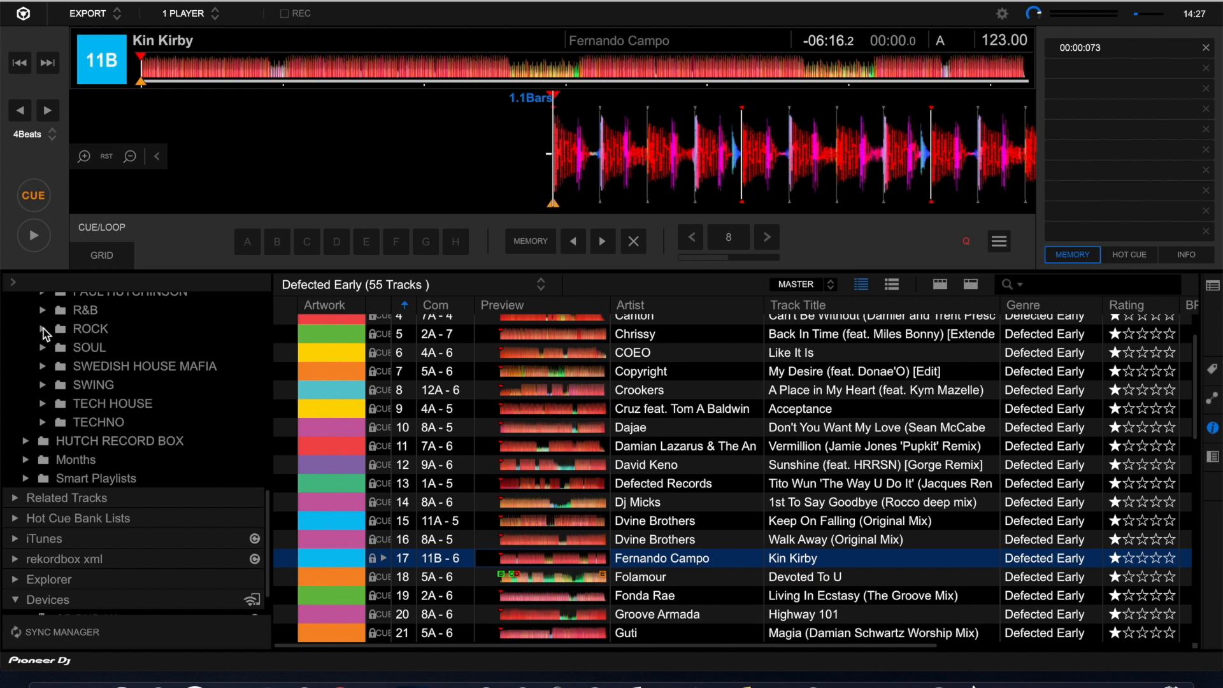
left_click(89, 330)
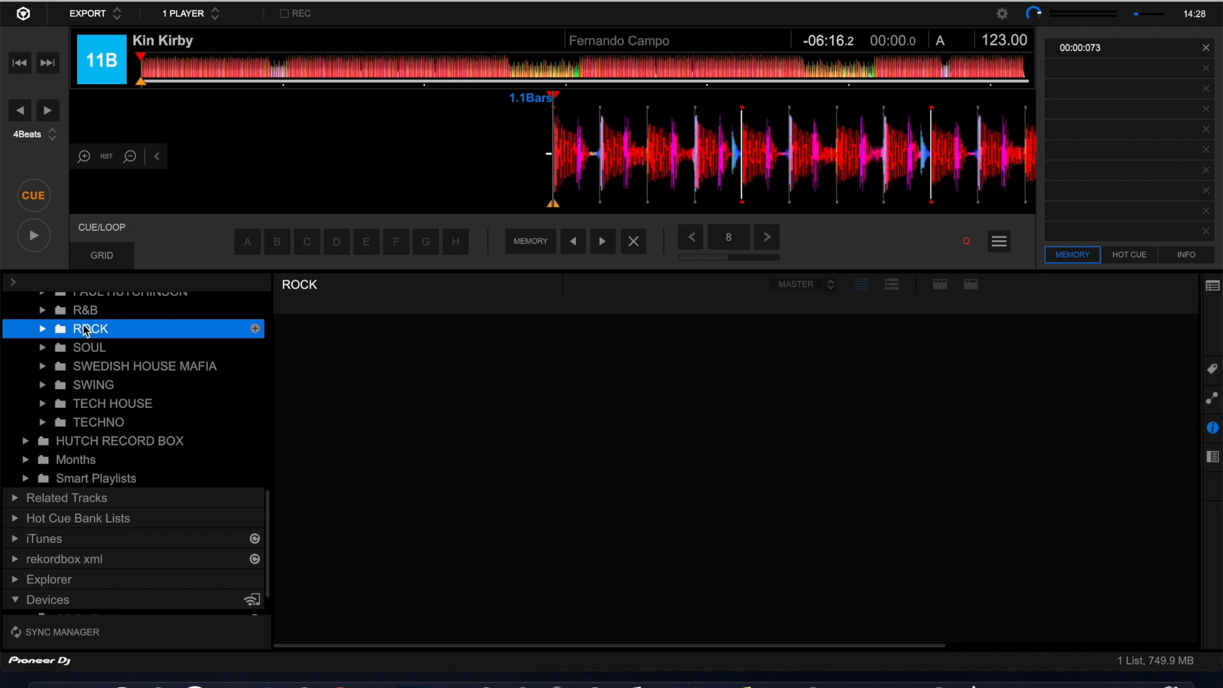
right_click(86, 330)
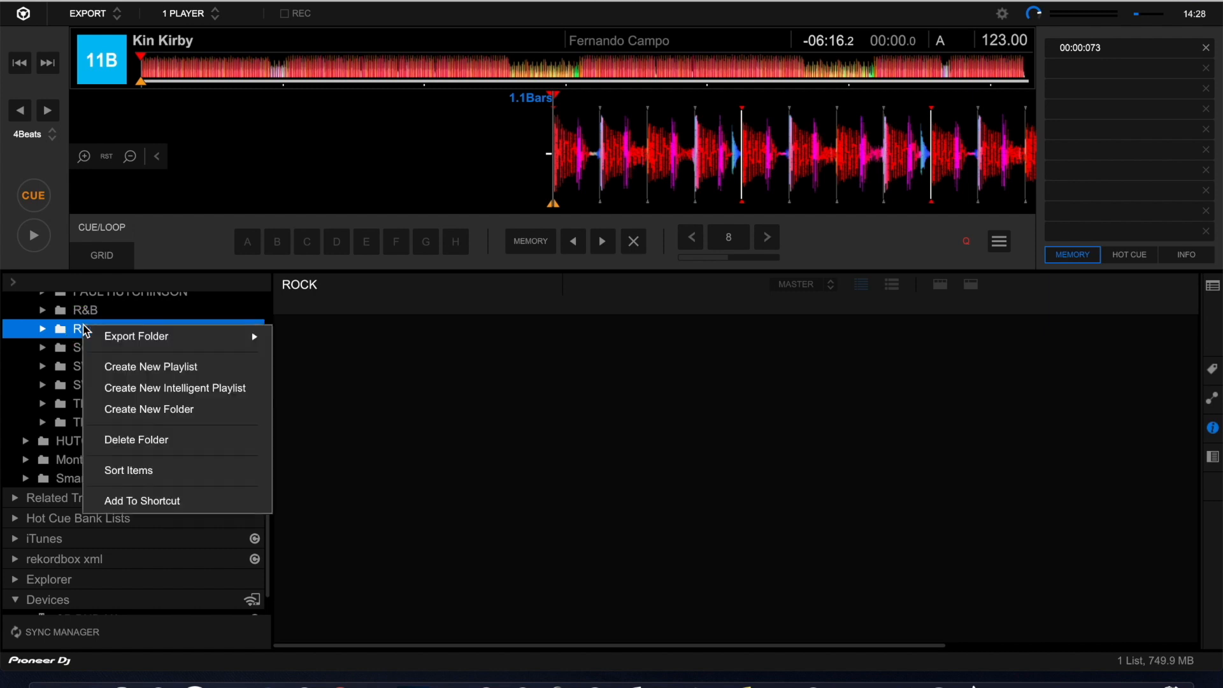
mouse_move(111, 339)
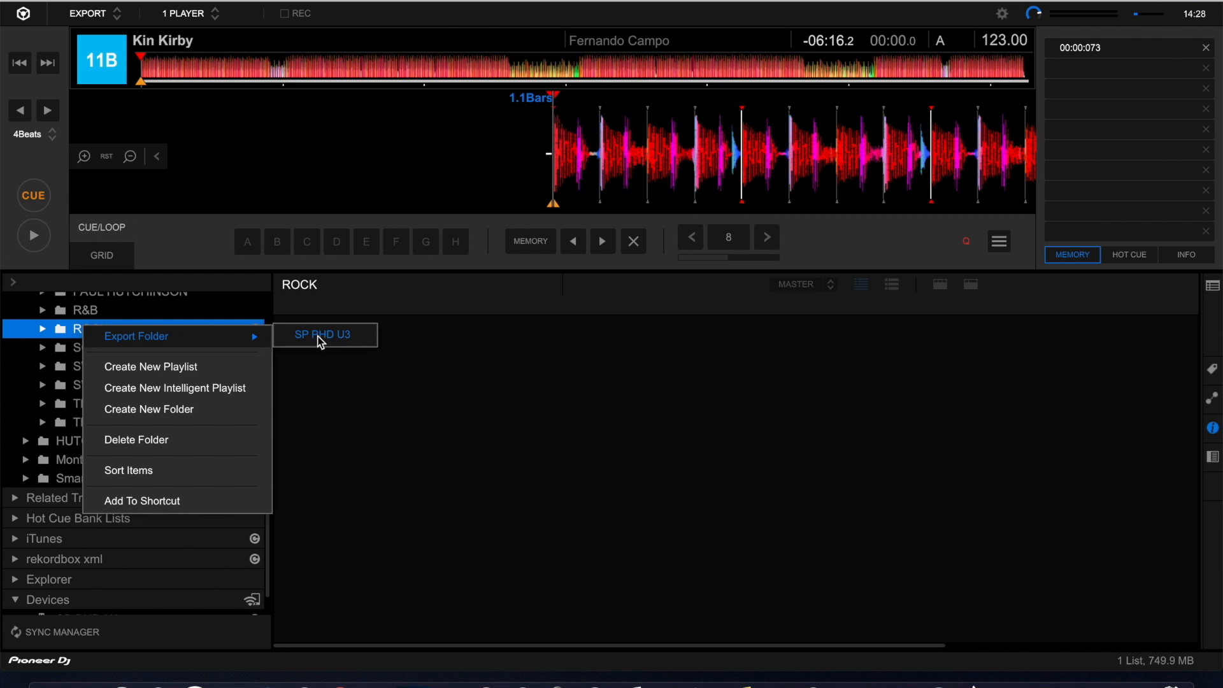
left_click(312, 469)
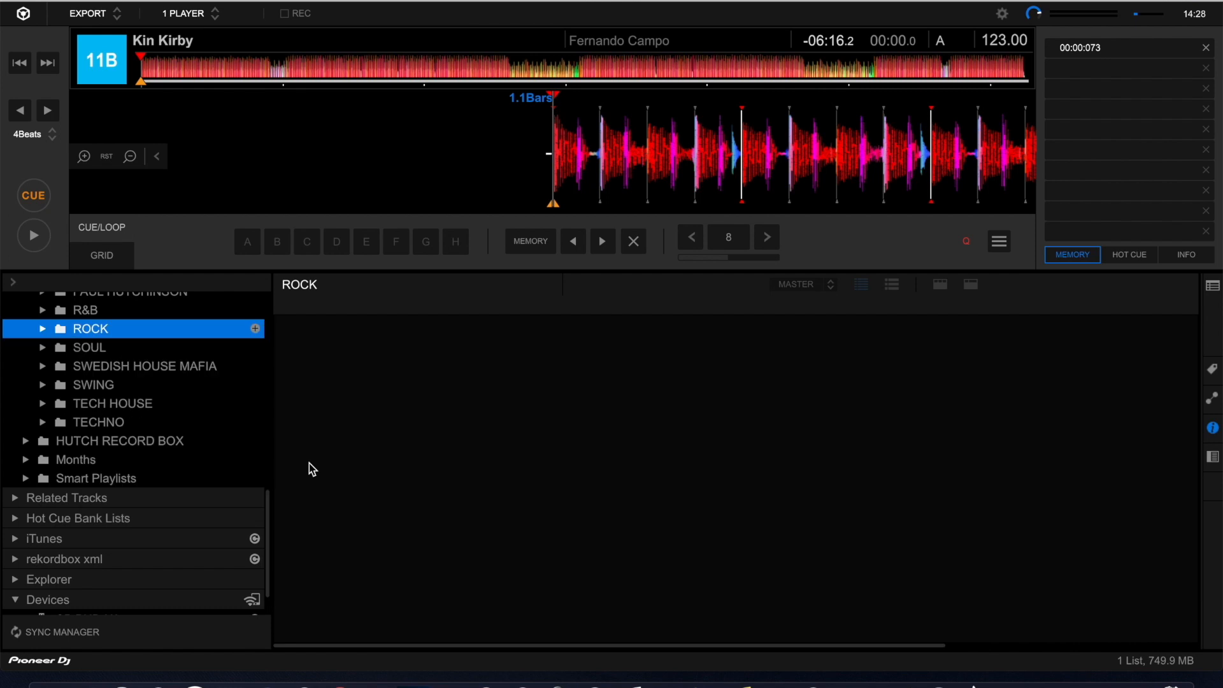
scroll(121, 442, "down", 1)
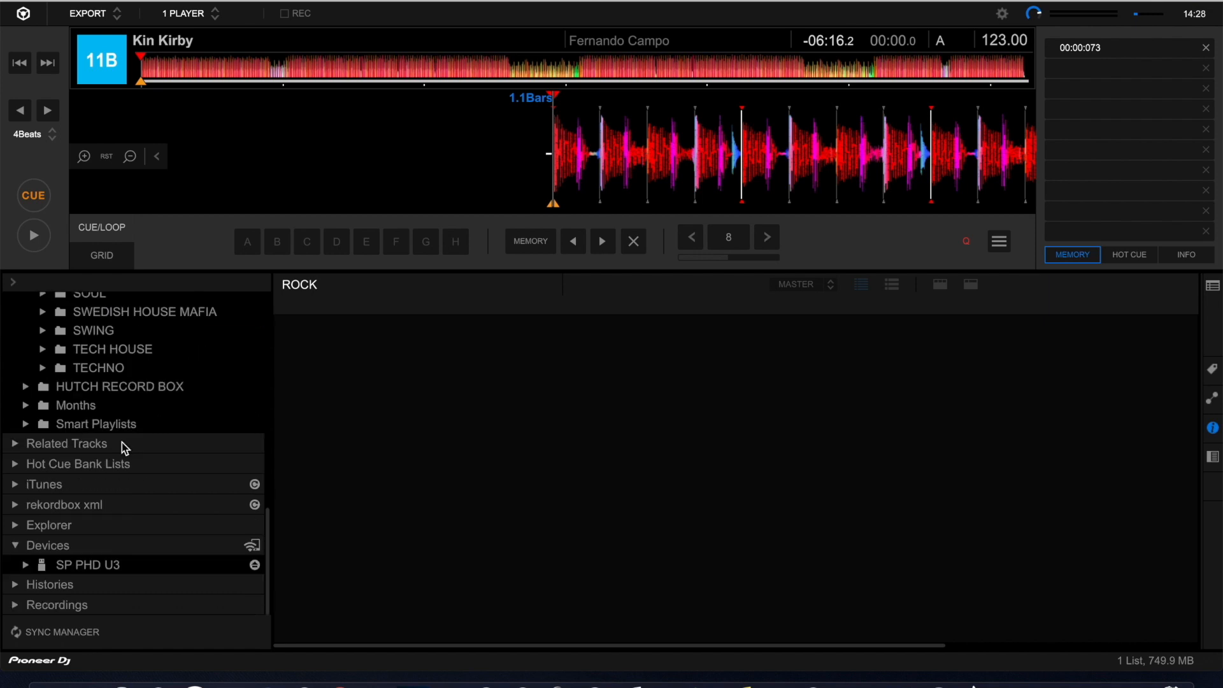
Step: Review the General, Category, Sort and Column preferences for CDJ & Device, and close the preferences
left_click(76, 1)
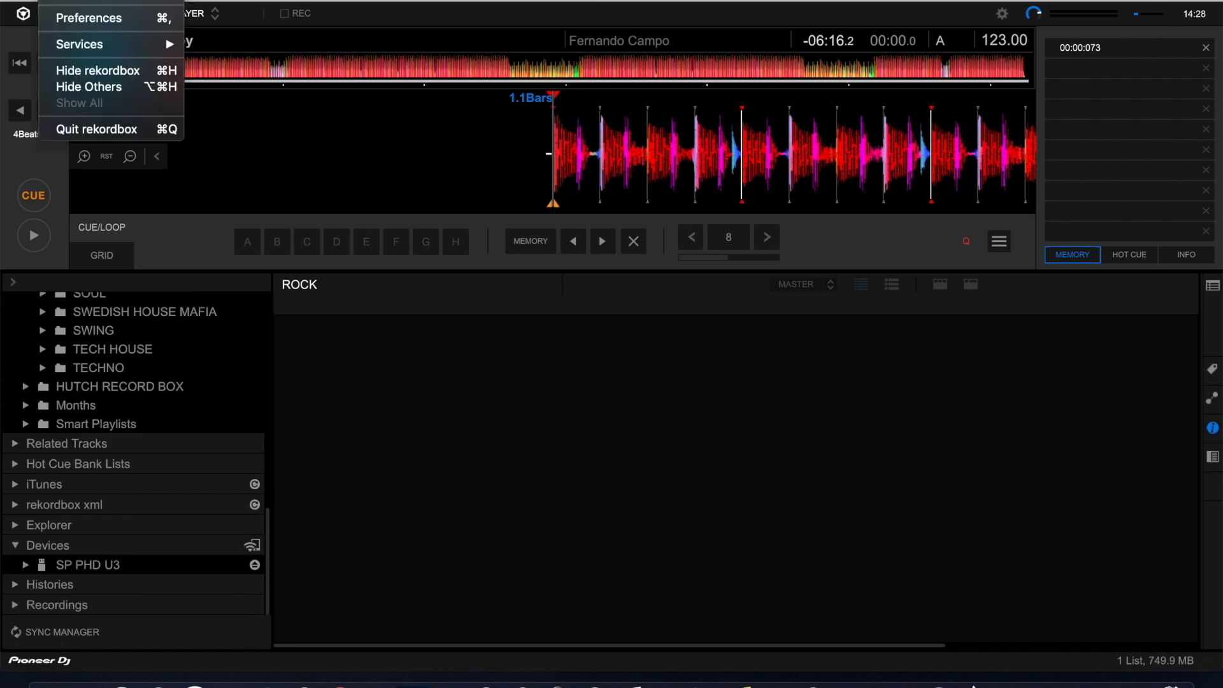
left_click(88, 19)
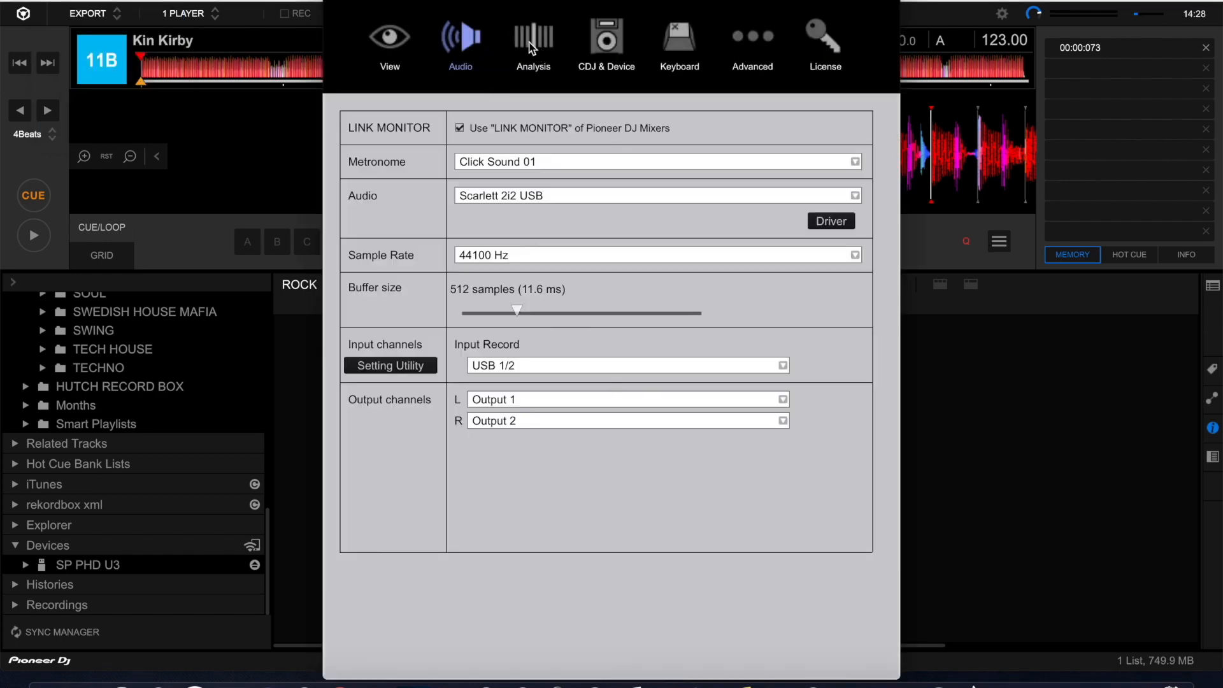
left_click(534, 43)
left_click(603, 42)
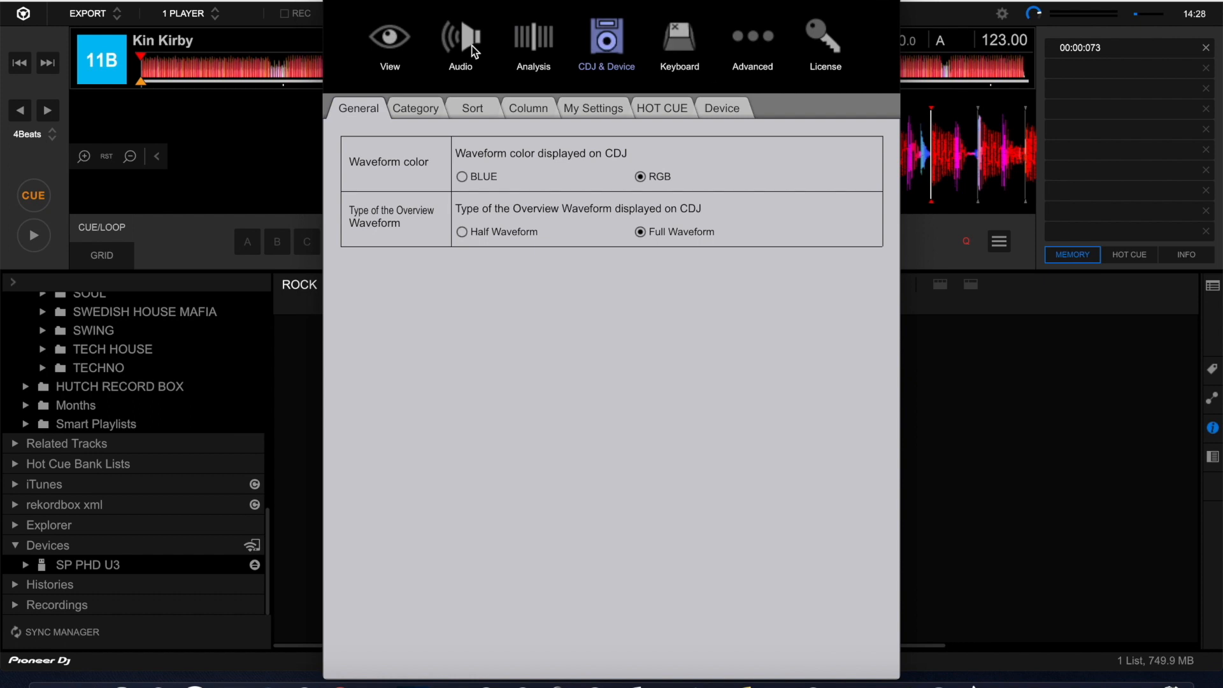
left_click(419, 108)
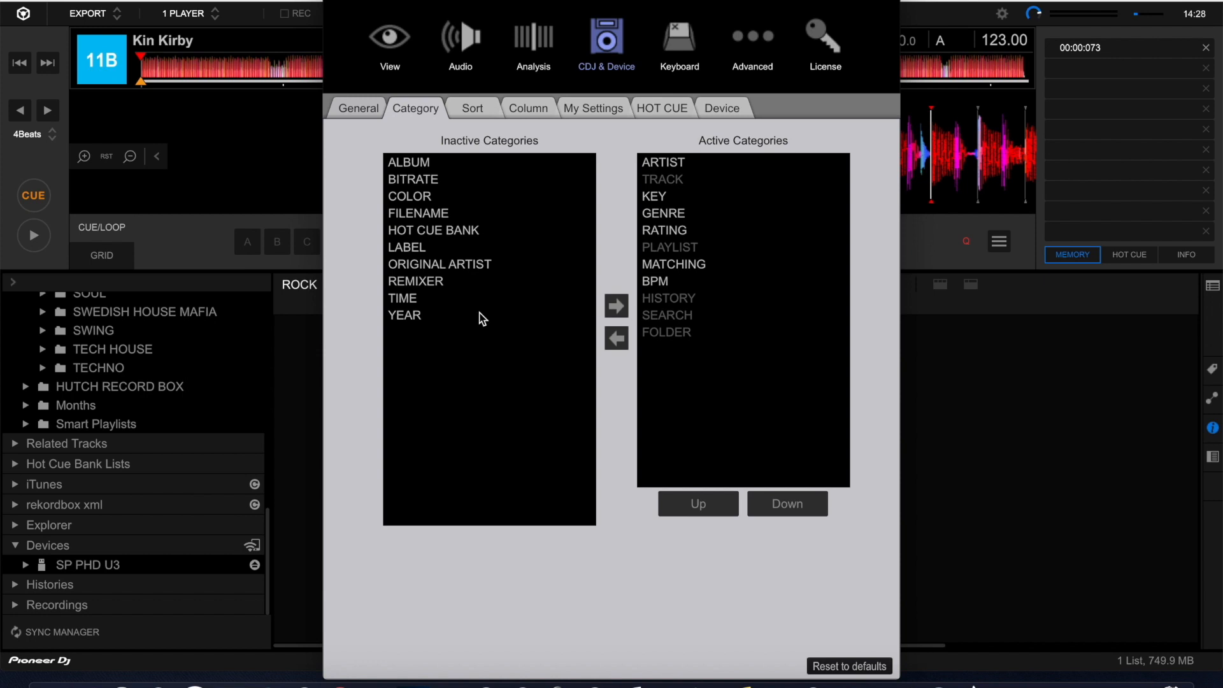
left_click(483, 114)
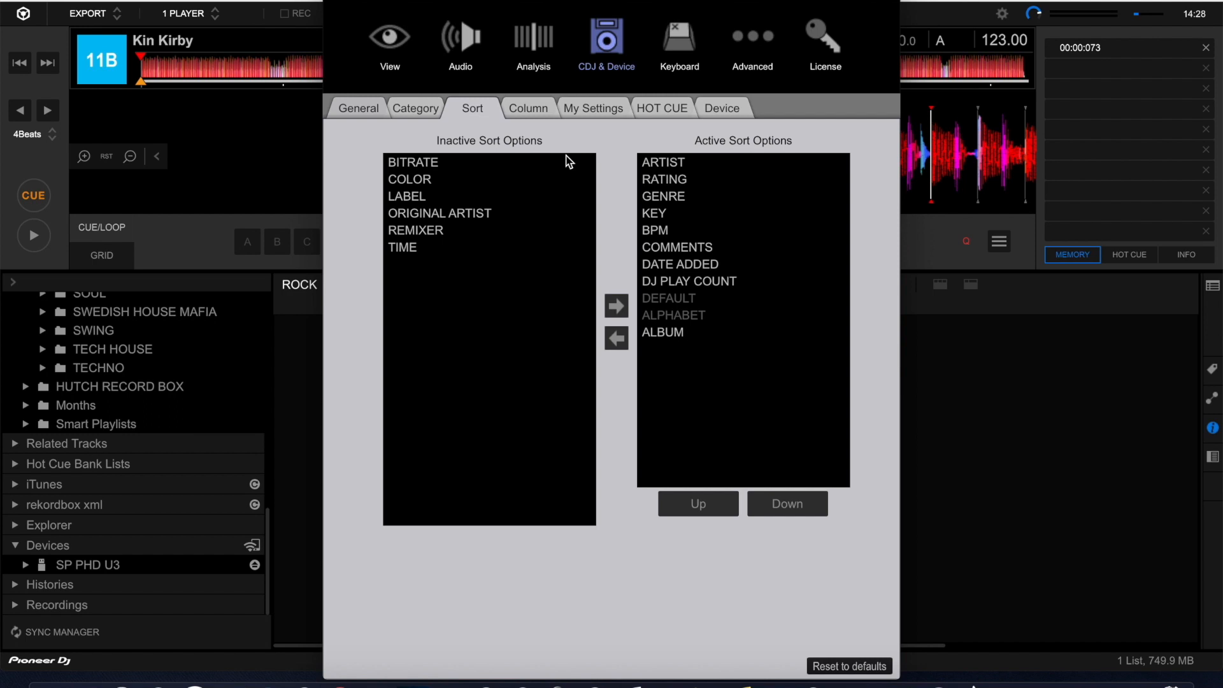
left_click(525, 114)
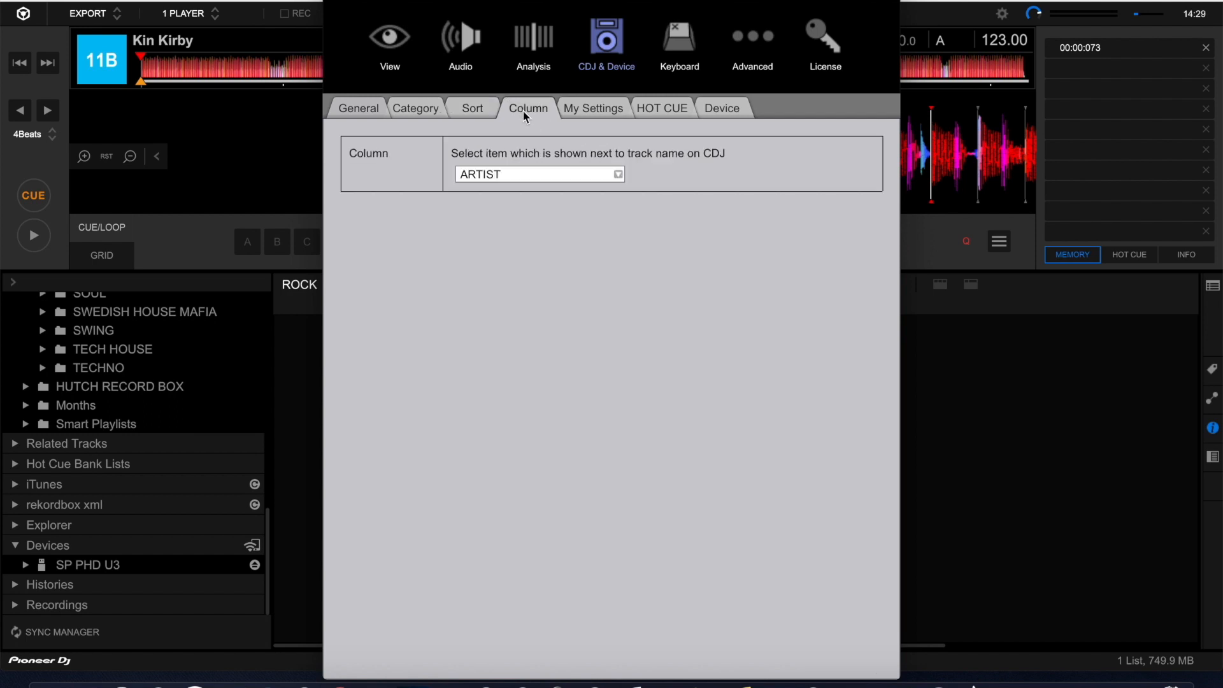
left_click(464, 110)
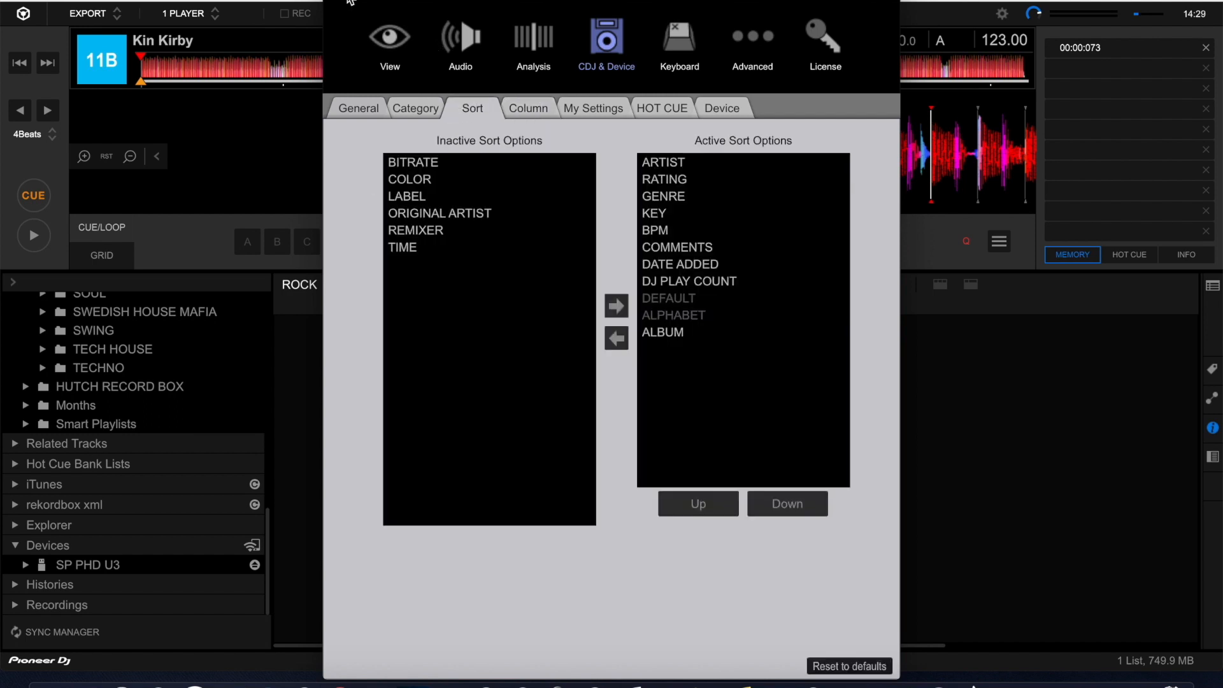
left_click(337, 1)
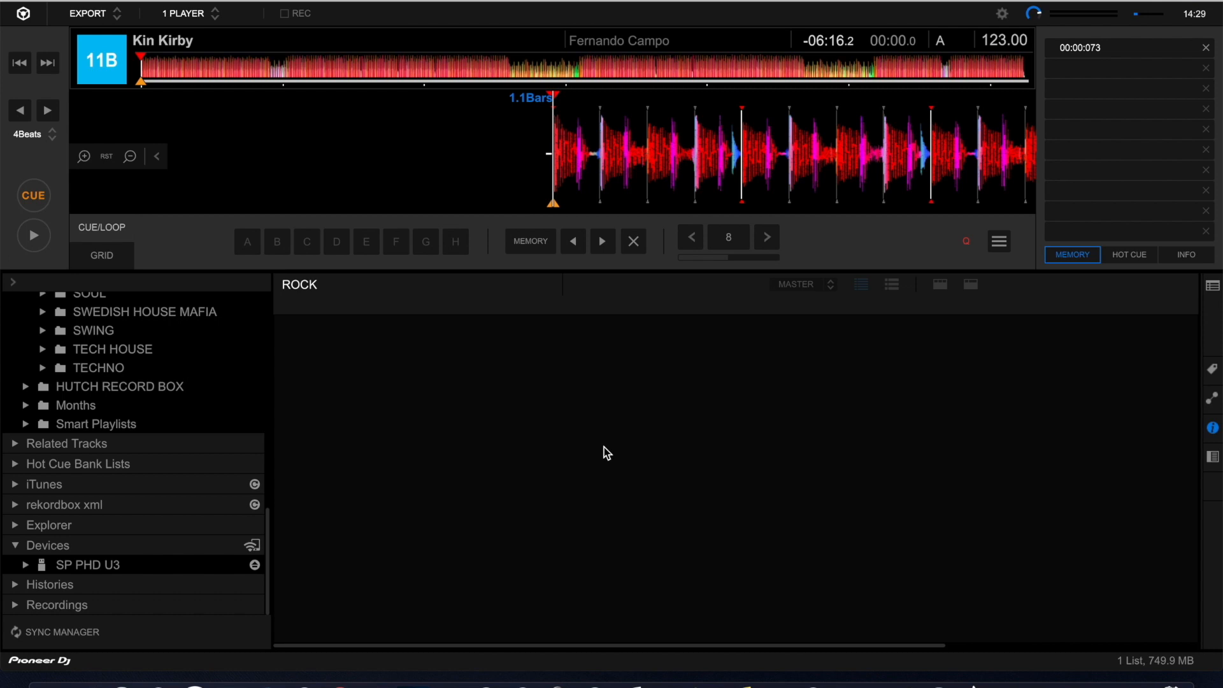
Step: Browse the tracks in the Deep House playlist under GENRES
scroll(56, 357, "up", 10)
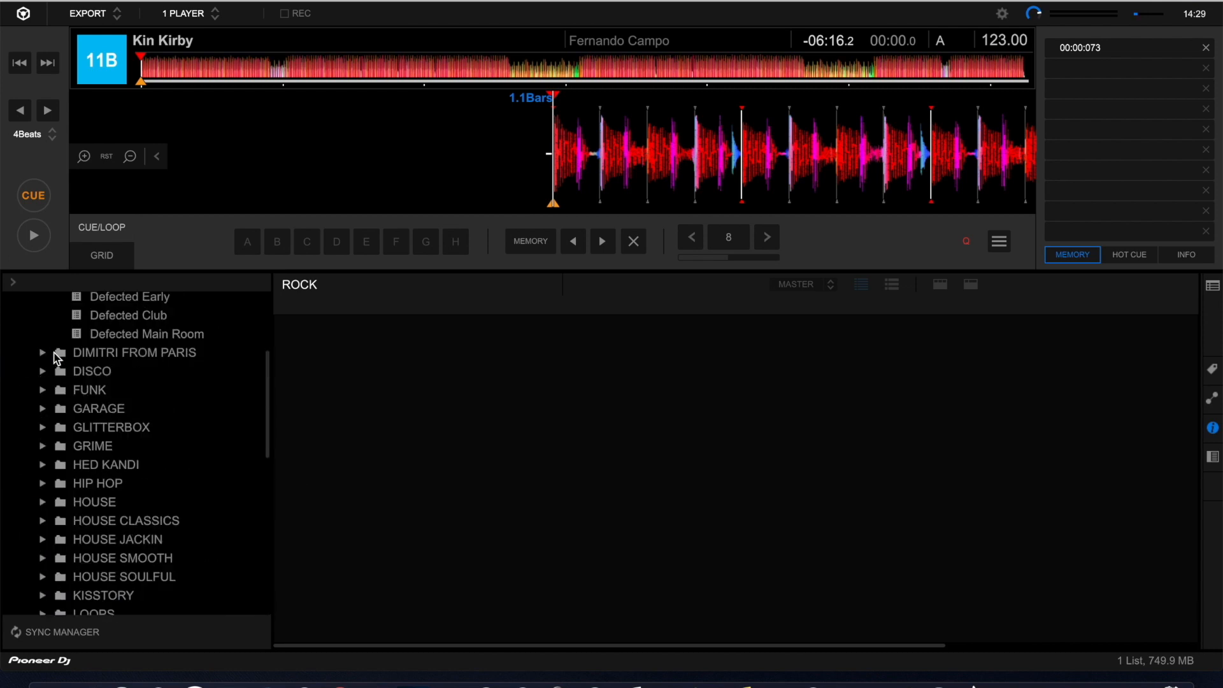
scroll(57, 357, "up", 3)
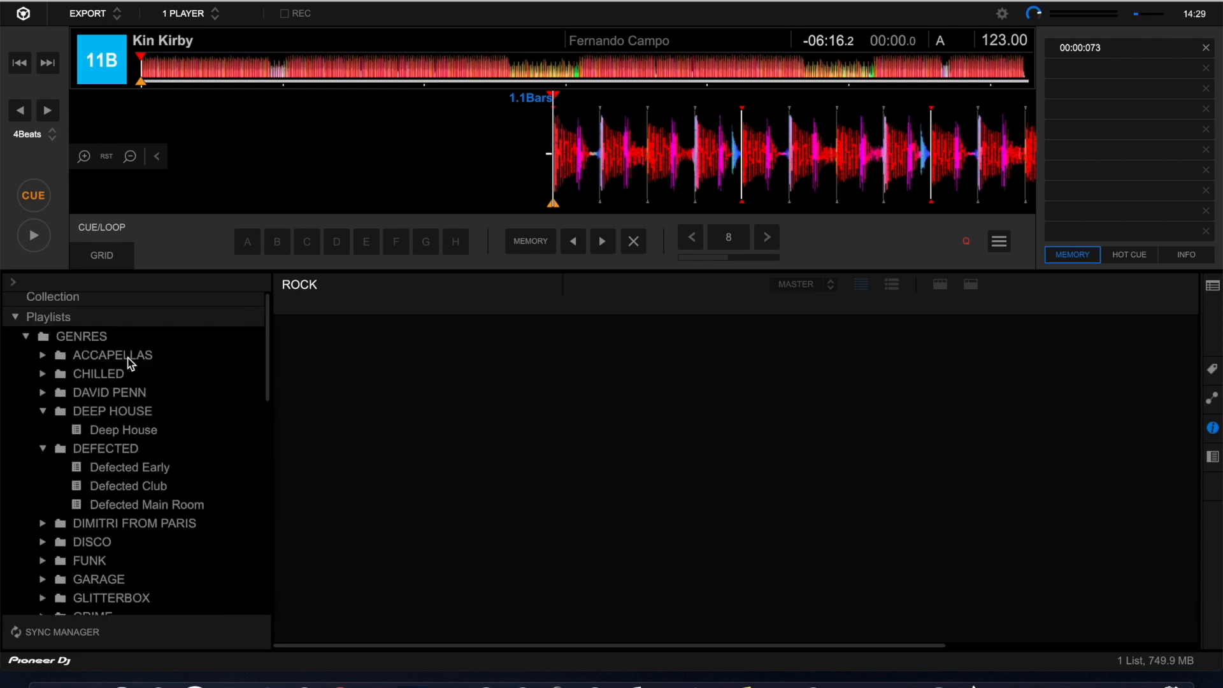
left_click(115, 432)
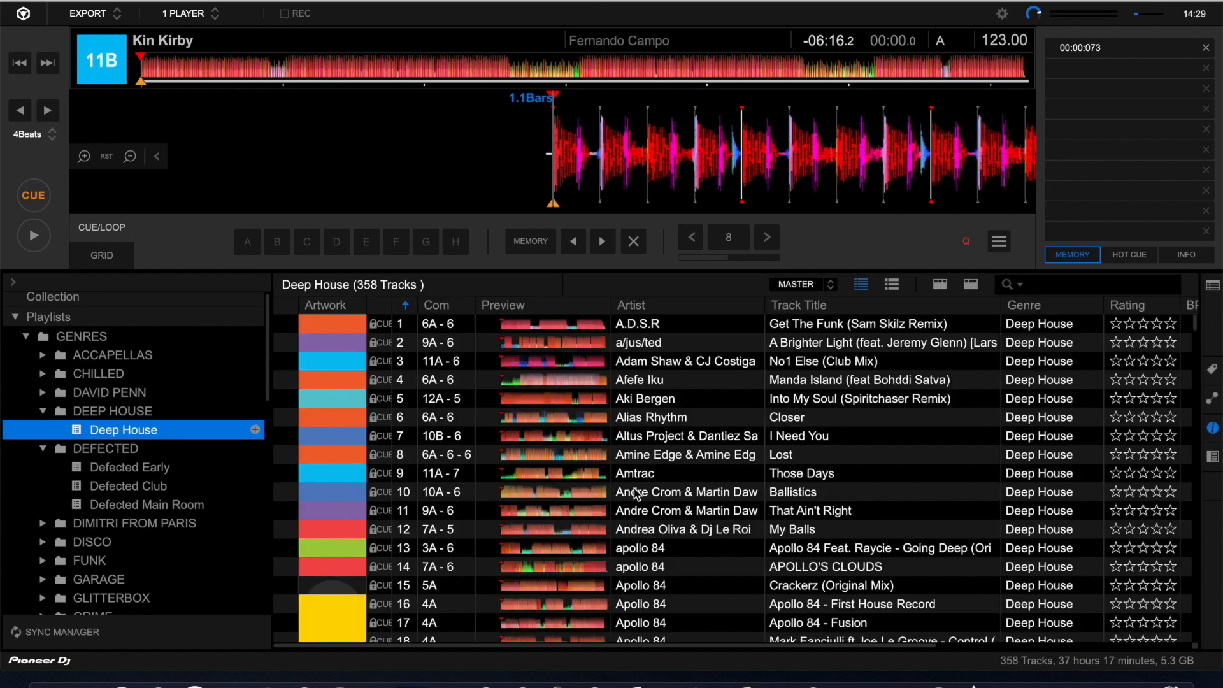
scroll(636, 494, "down", 2)
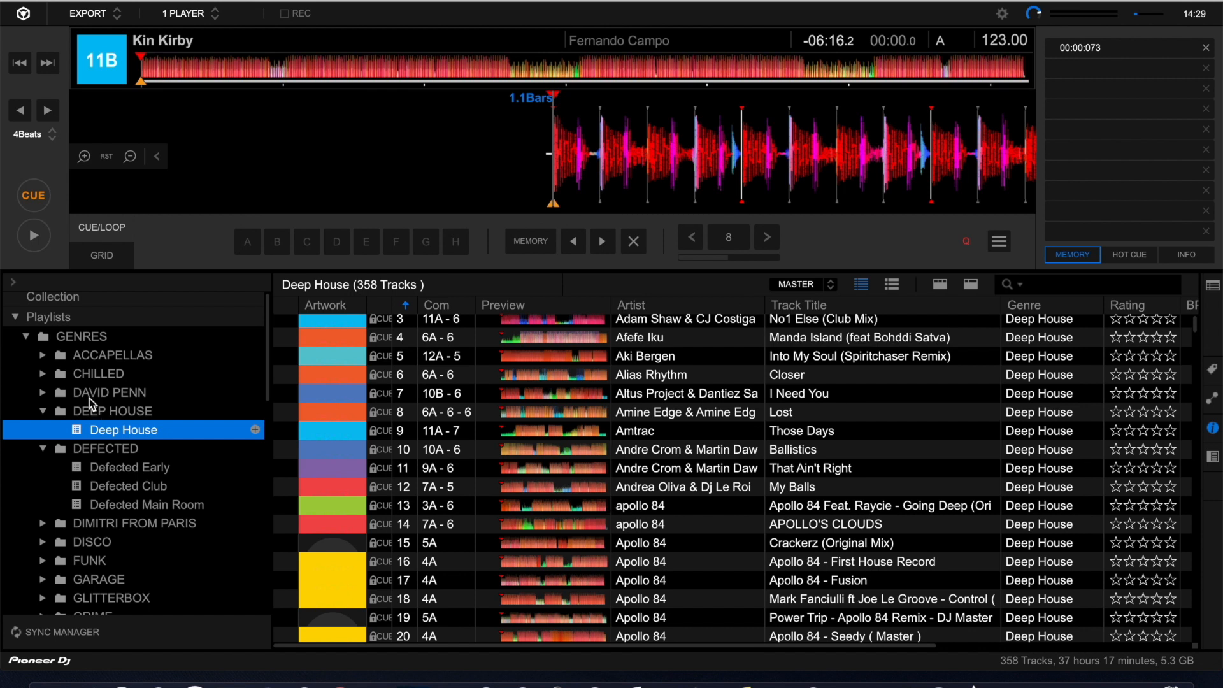
Step: Sort the David Penn Club playlist ascending by the Com column and load Worst ft. Johnny Yukon (David Penn Remix) into the player
left_click(43, 393)
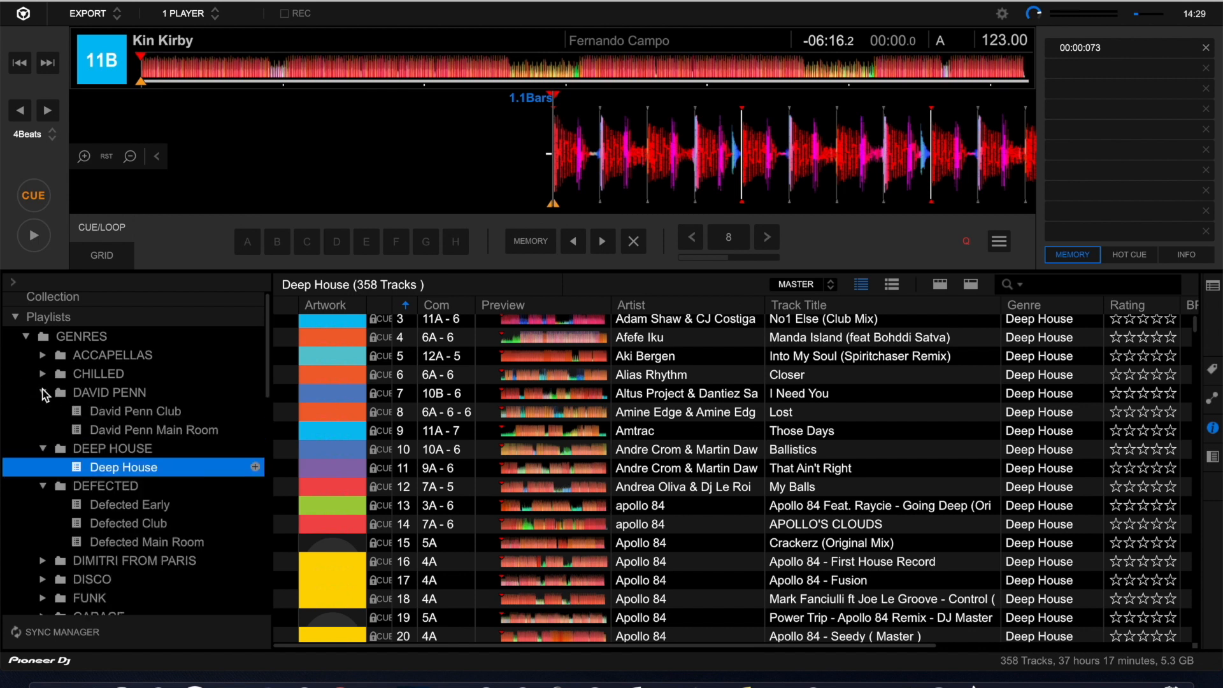
left_click(134, 415)
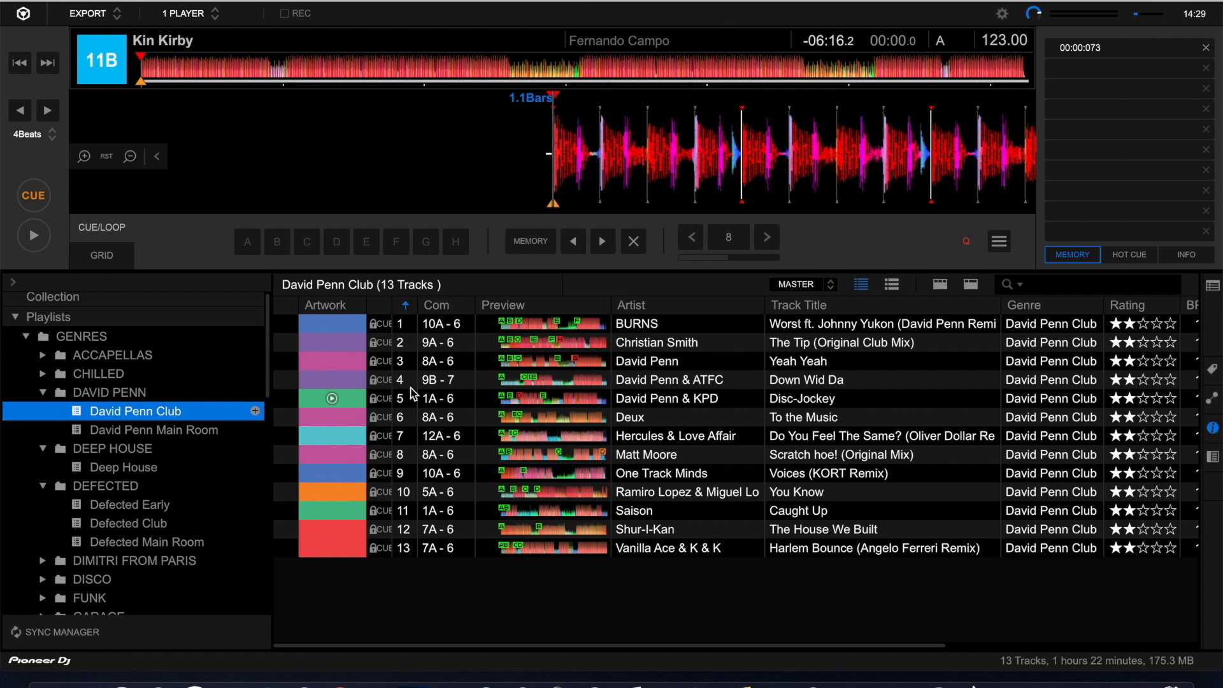
left_click(438, 307)
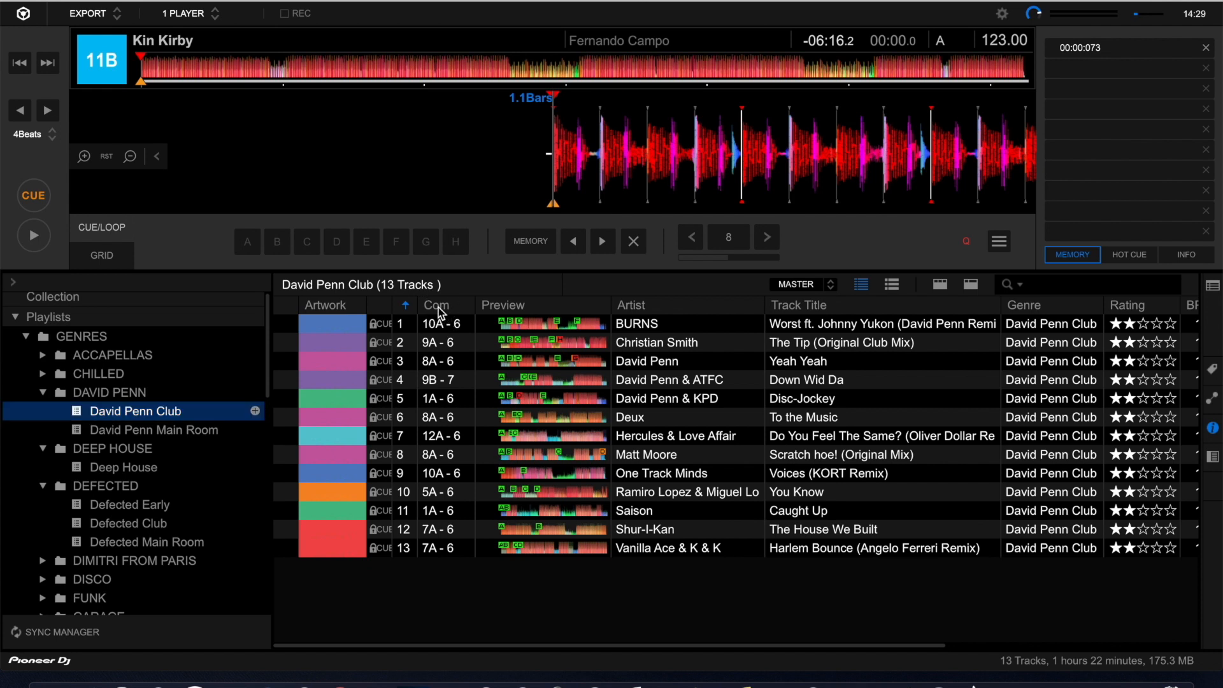
left_click(438, 308)
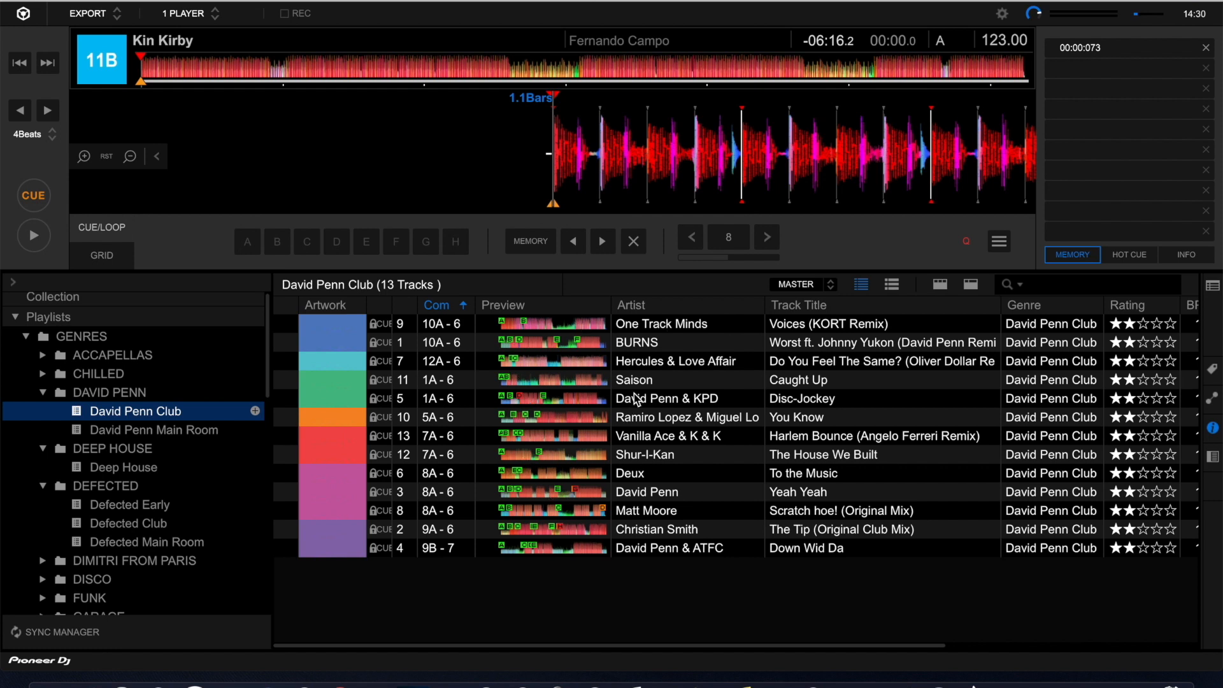
left_click_drag(639, 342, 578, 162)
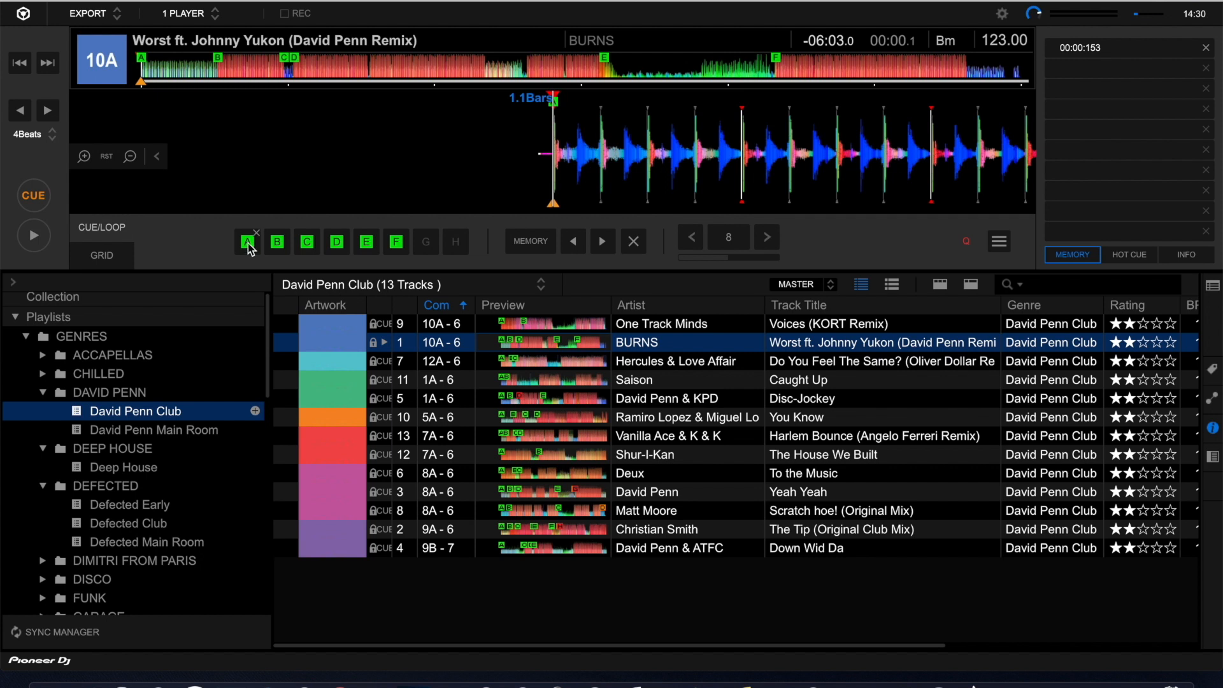
Step: Play the loaded track alternately from hot cues B and C, switching between them three times
left_click(278, 243)
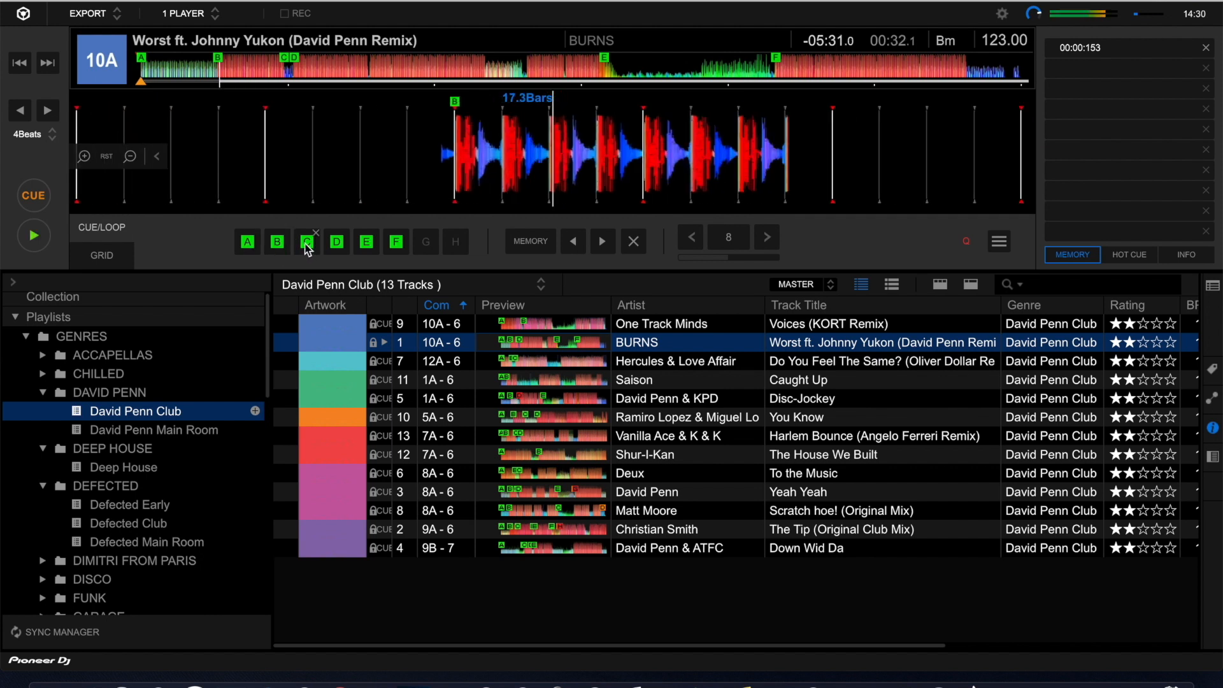
left_click(308, 245)
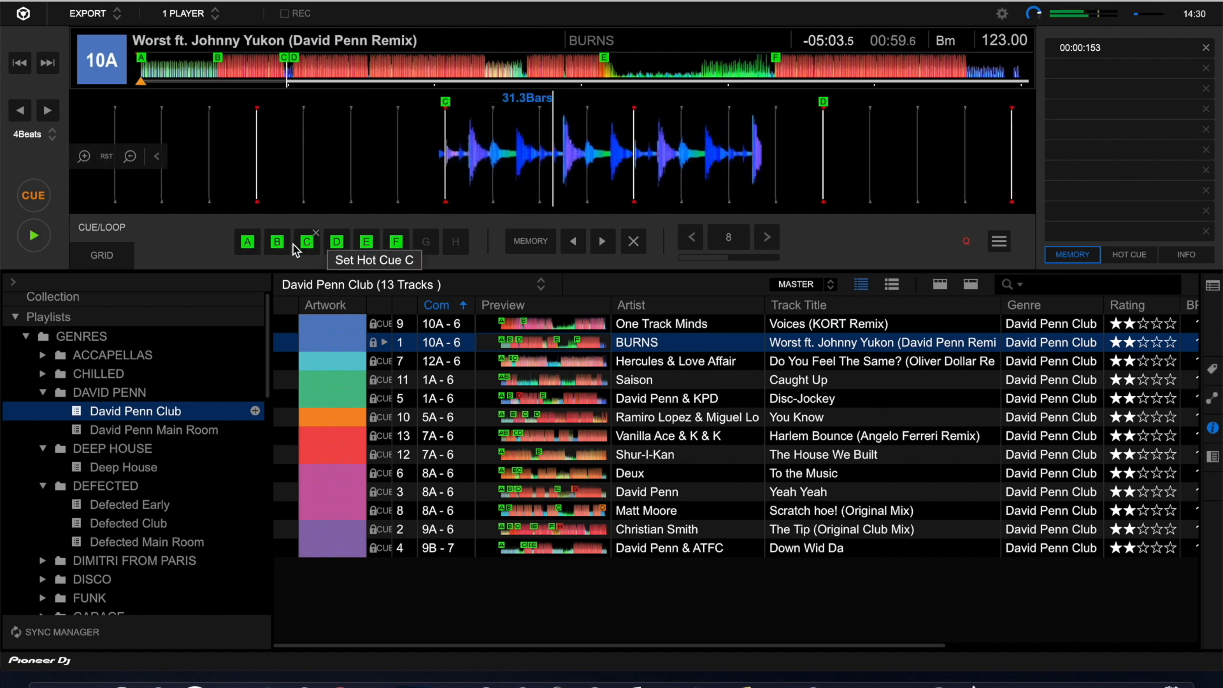
left_click(278, 247)
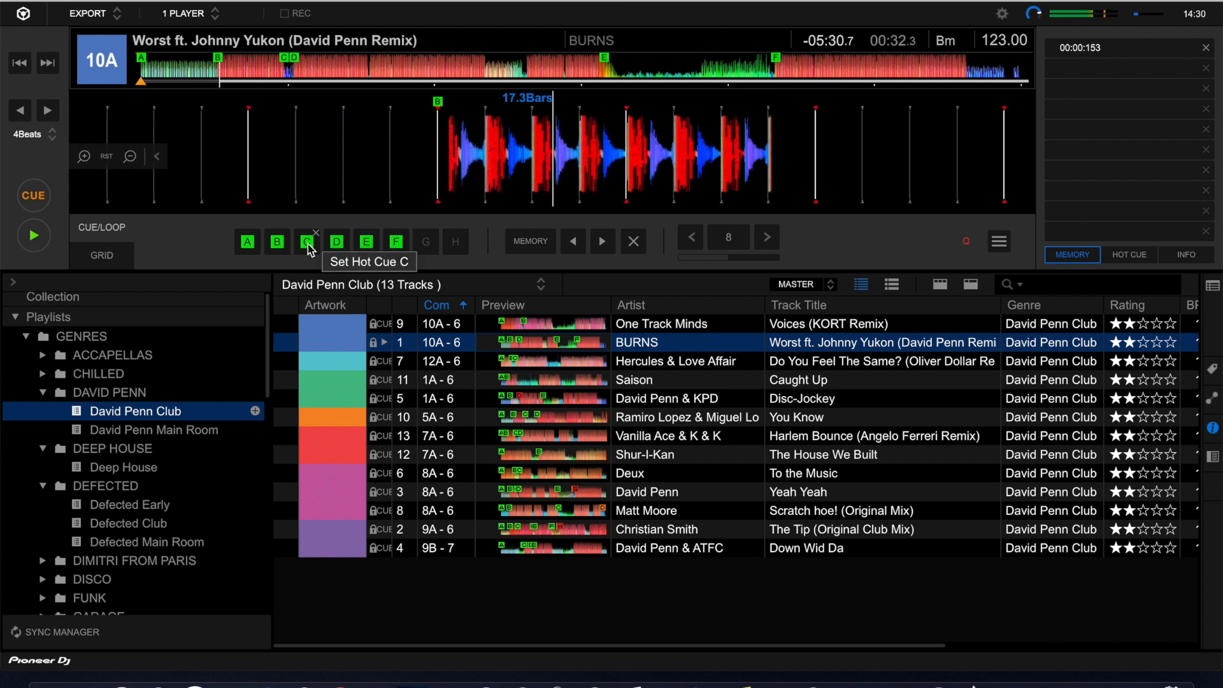
left_click(308, 248)
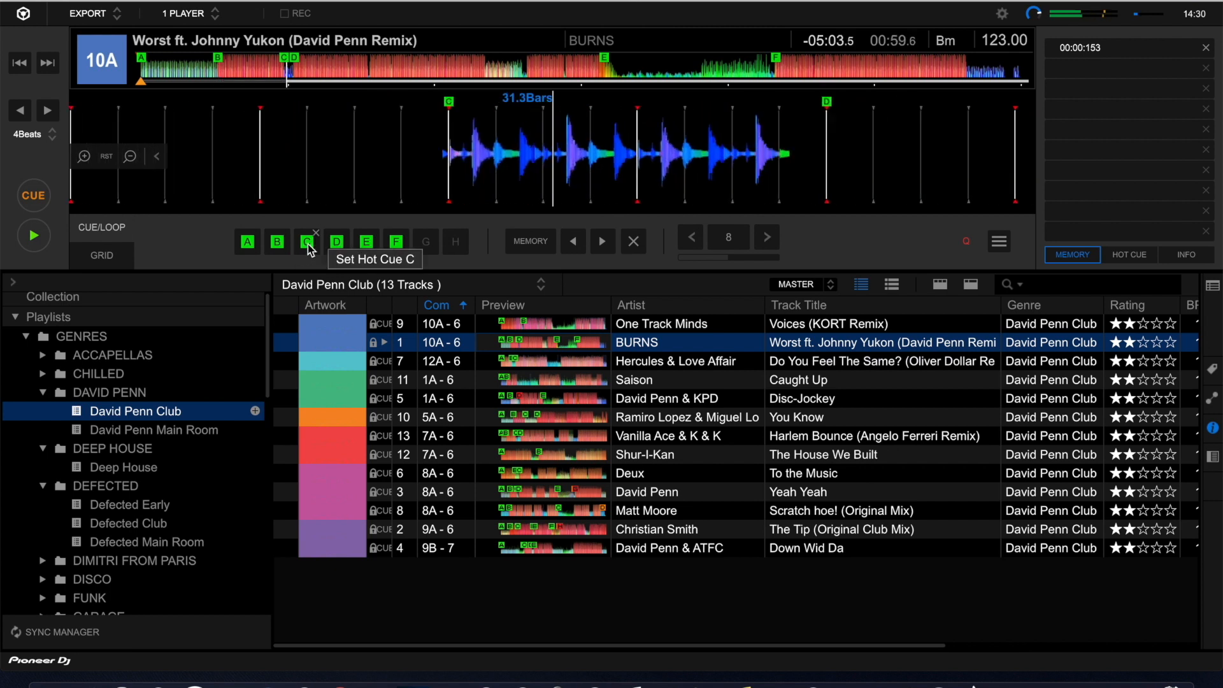
left_click(278, 247)
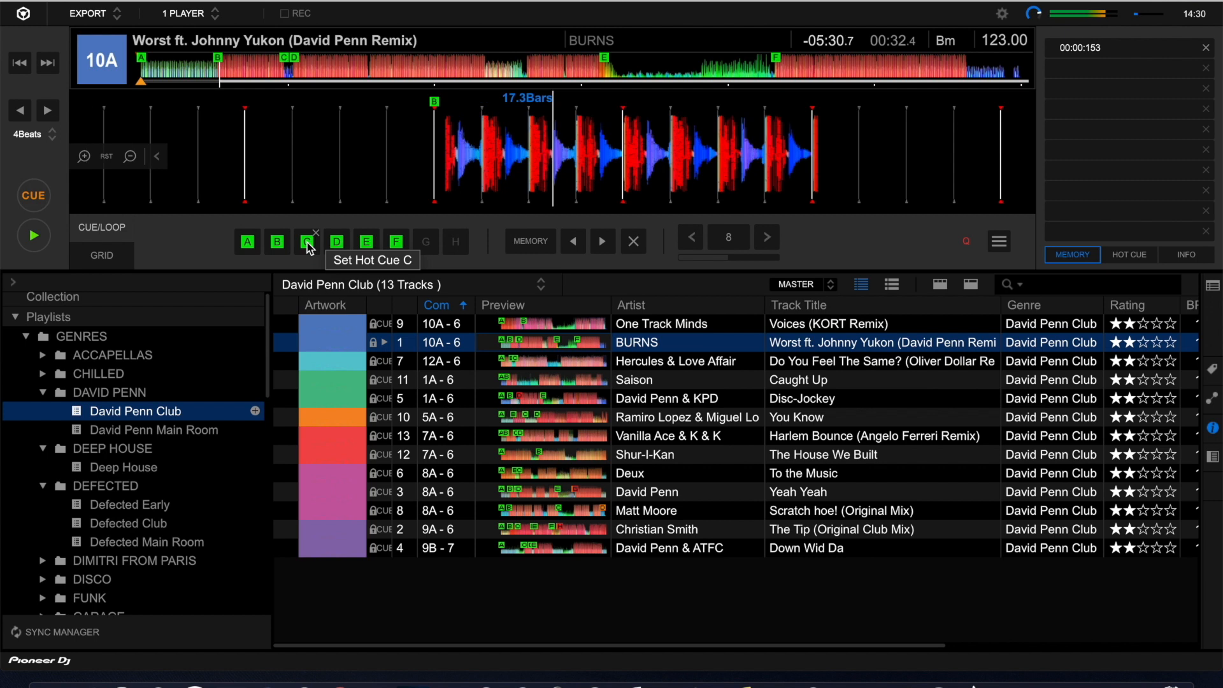
left_click(309, 247)
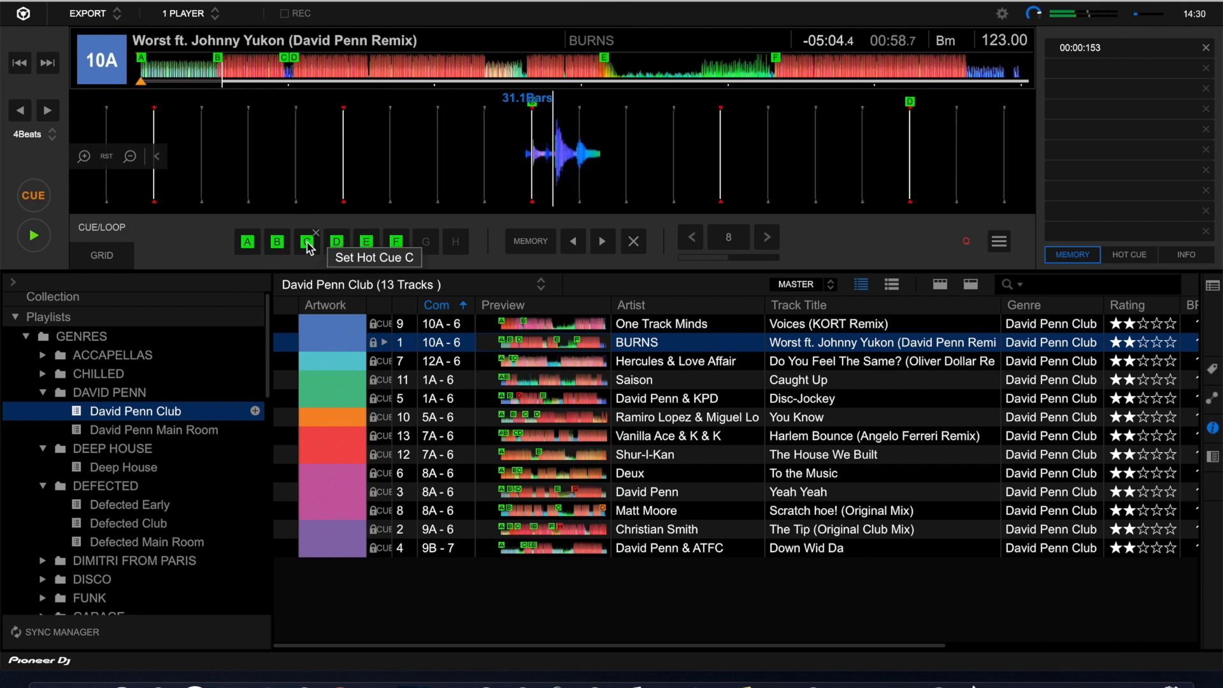
Step: Audition the track from hot cues E, C and F, and return playback to the cue point at the track's start
left_click(366, 242)
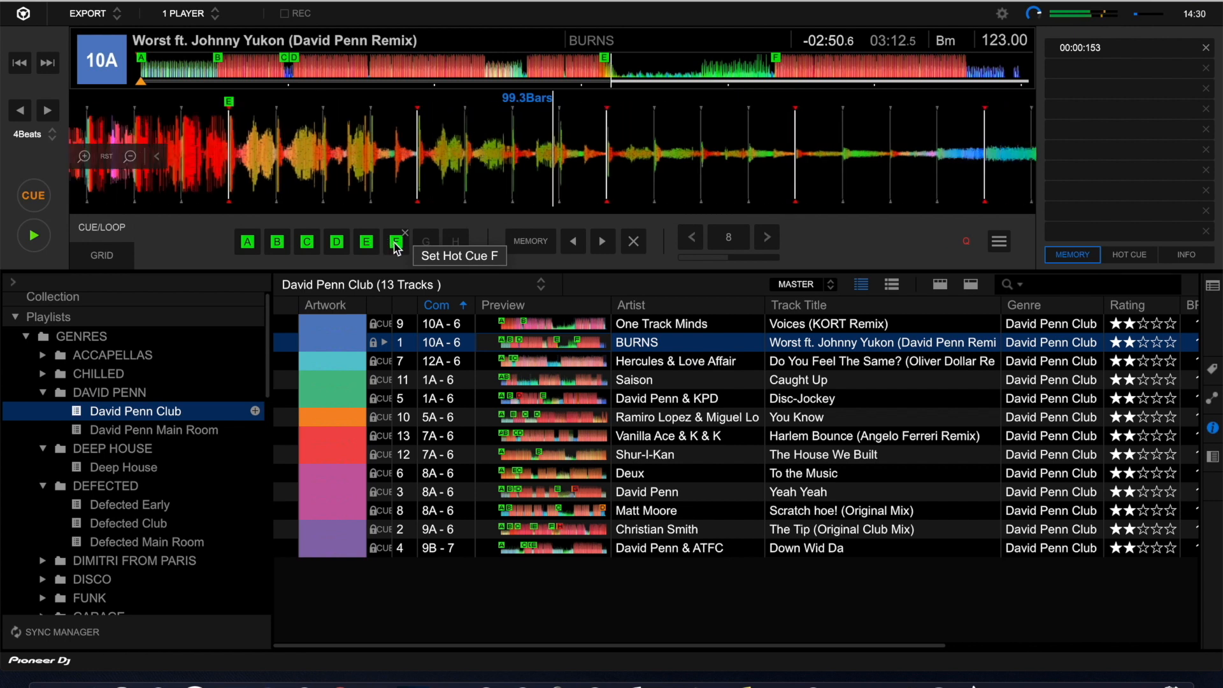
left_click(307, 242)
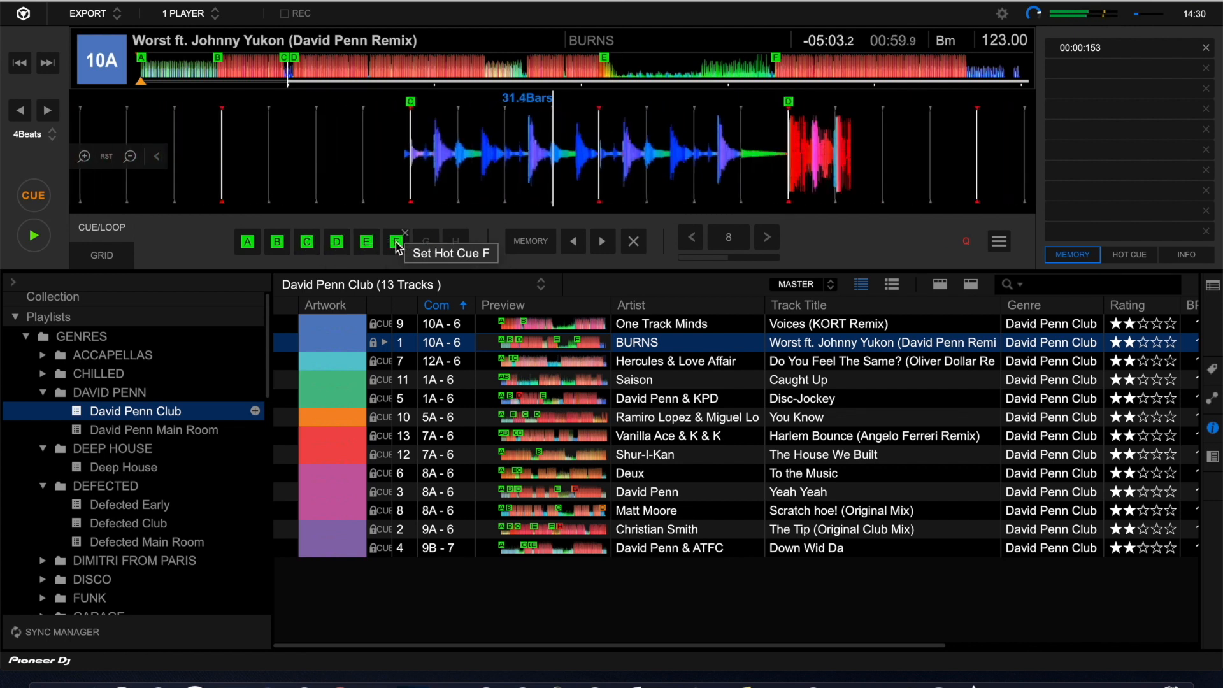
left_click(396, 242)
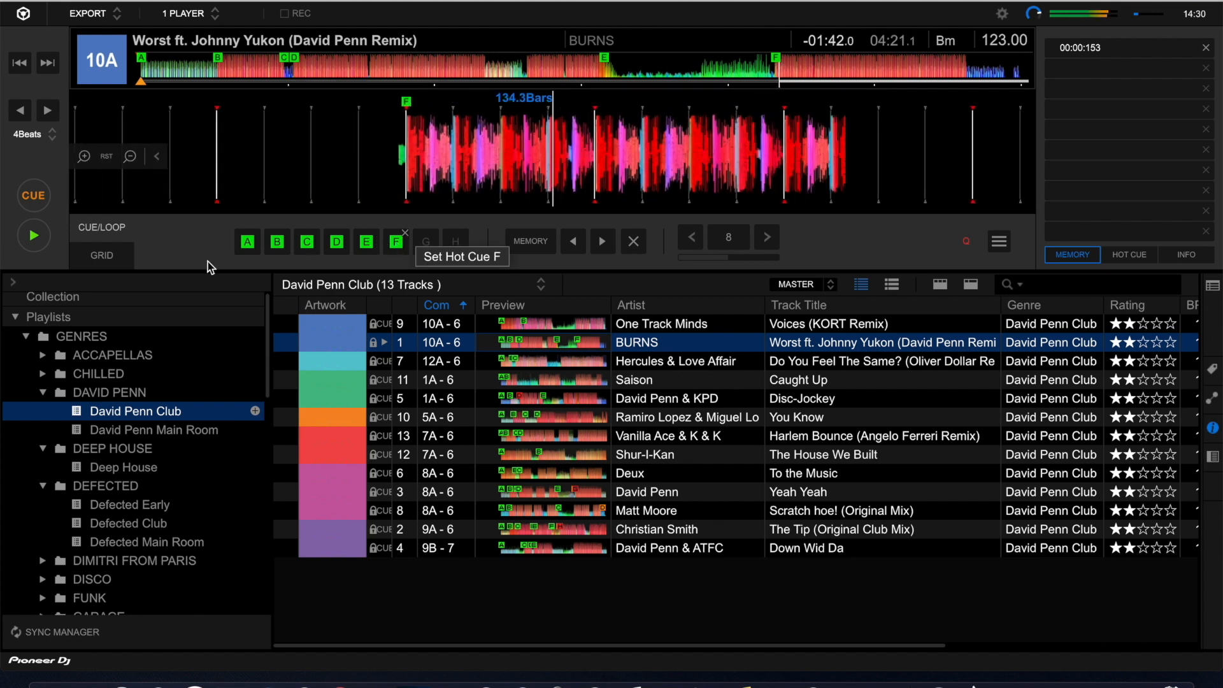
left_click(35, 197)
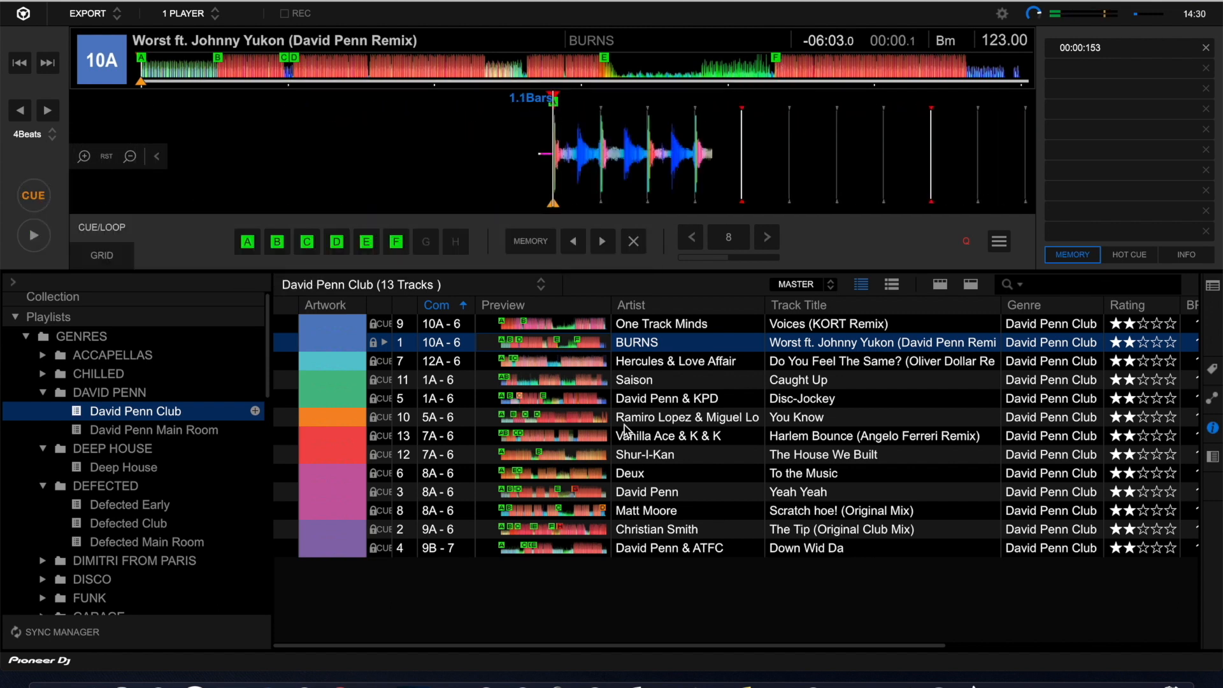